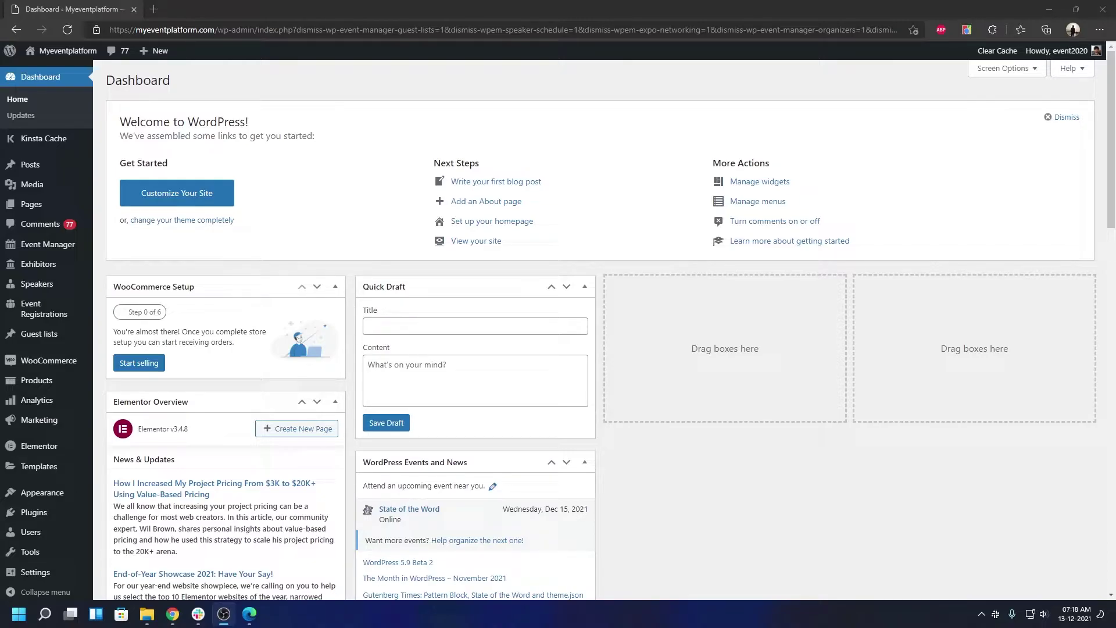
Step: Search plugins for 'One click demo importer', confirm it is active, and go to Import Demo Data
{"action": "mouse_move", "coordinate": [61, 514]}
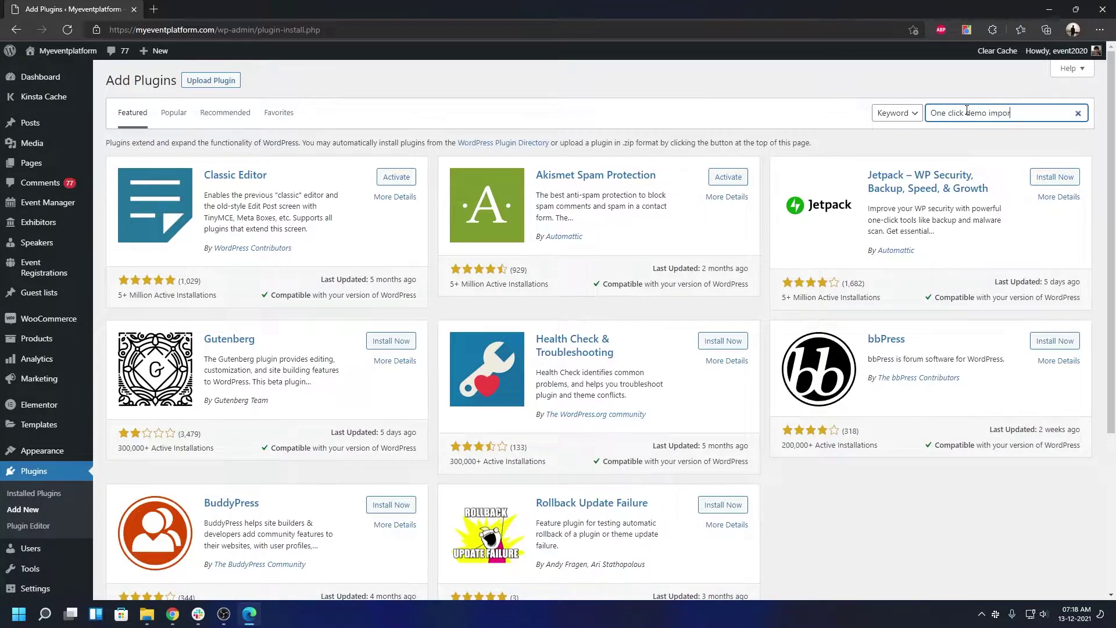
{"action": "type", "text": "ter"}
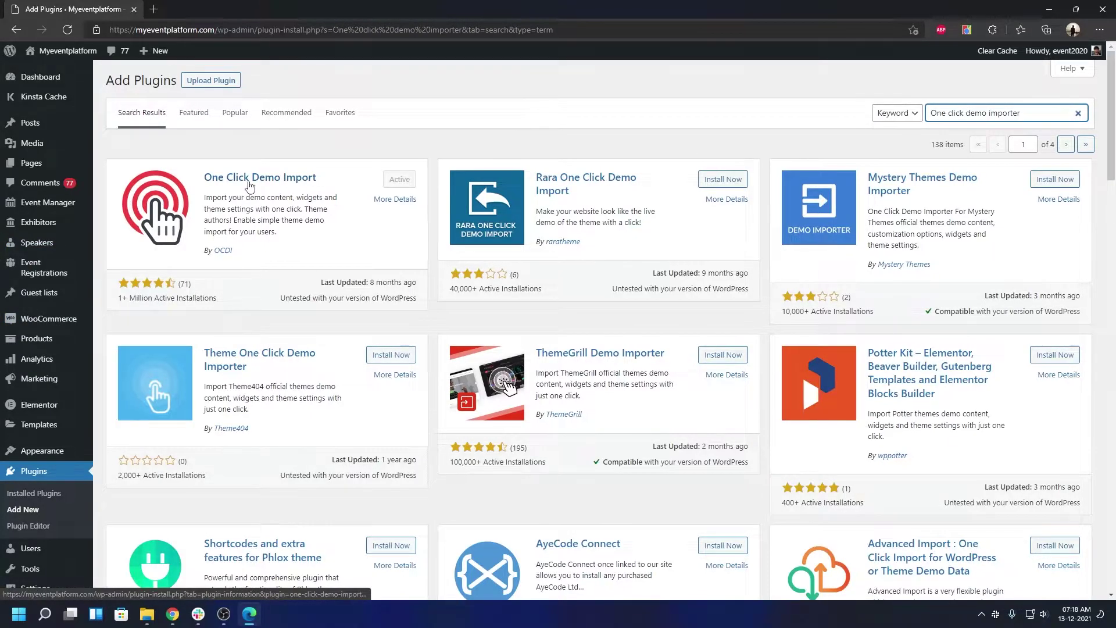
{"action": "scroll", "coordinate": [70, 395], "scroll_direction": "down", "scroll_amount": 2}
{"action": "scroll", "coordinate": [70, 407], "scroll_direction": "down", "scroll_amount": 3}
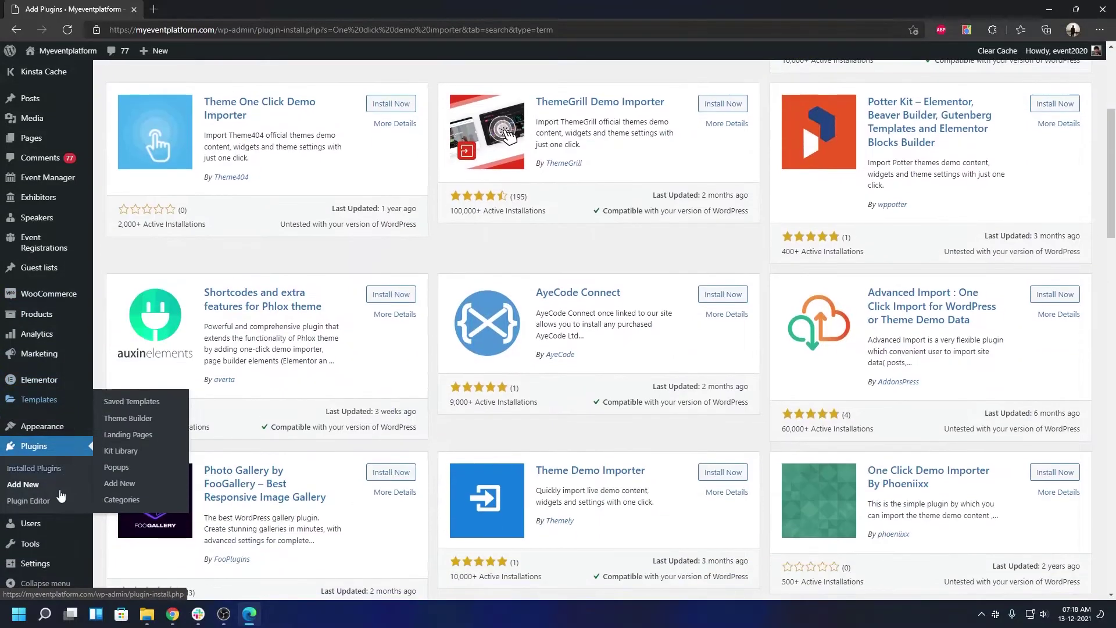
{"action": "mouse_move", "coordinate": [42, 426]}
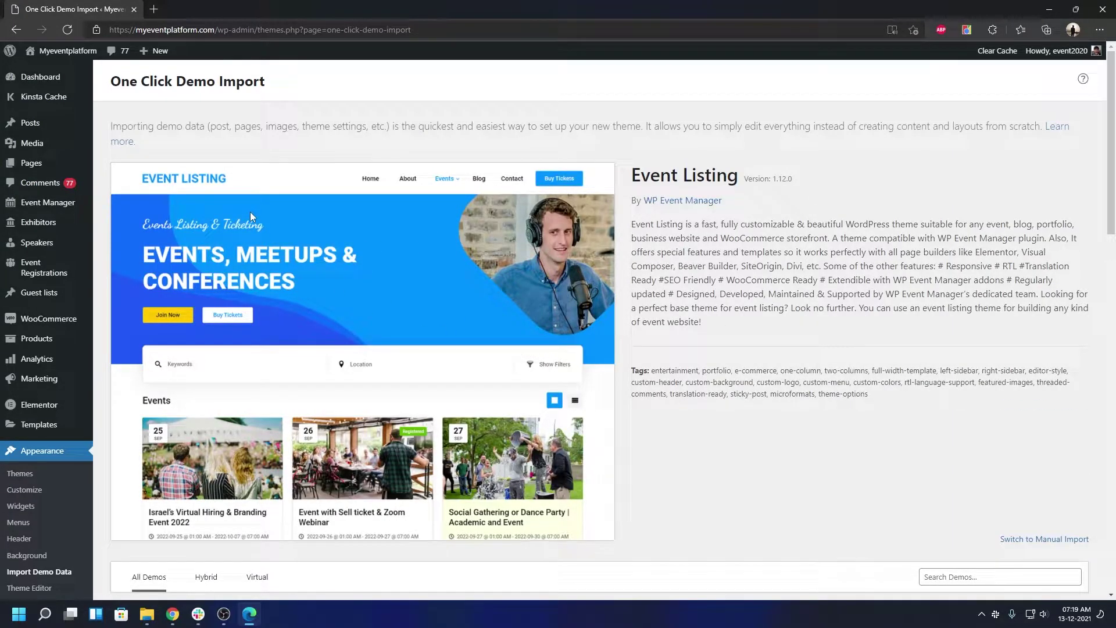
Step: Scroll down the demo grid past Birthday, Charity, Conference and Festival to find DJ party
{"action": "scroll", "coordinate": [251, 230], "scroll_direction": "down", "scroll_amount": 9}
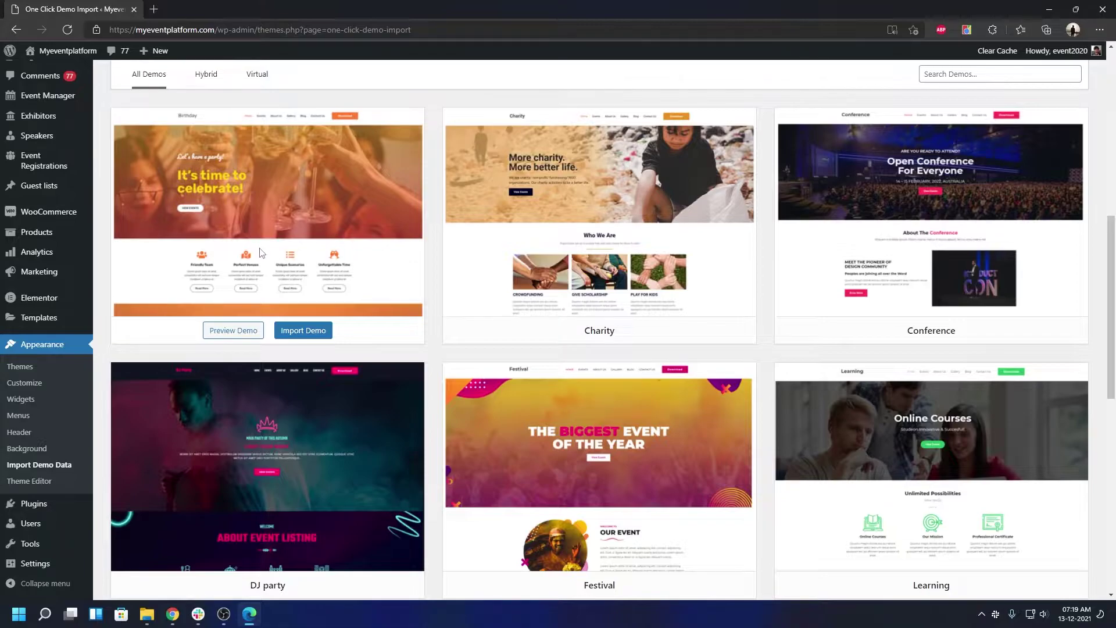
{"action": "scroll", "coordinate": [256, 238], "scroll_direction": "down", "scroll_amount": 3}
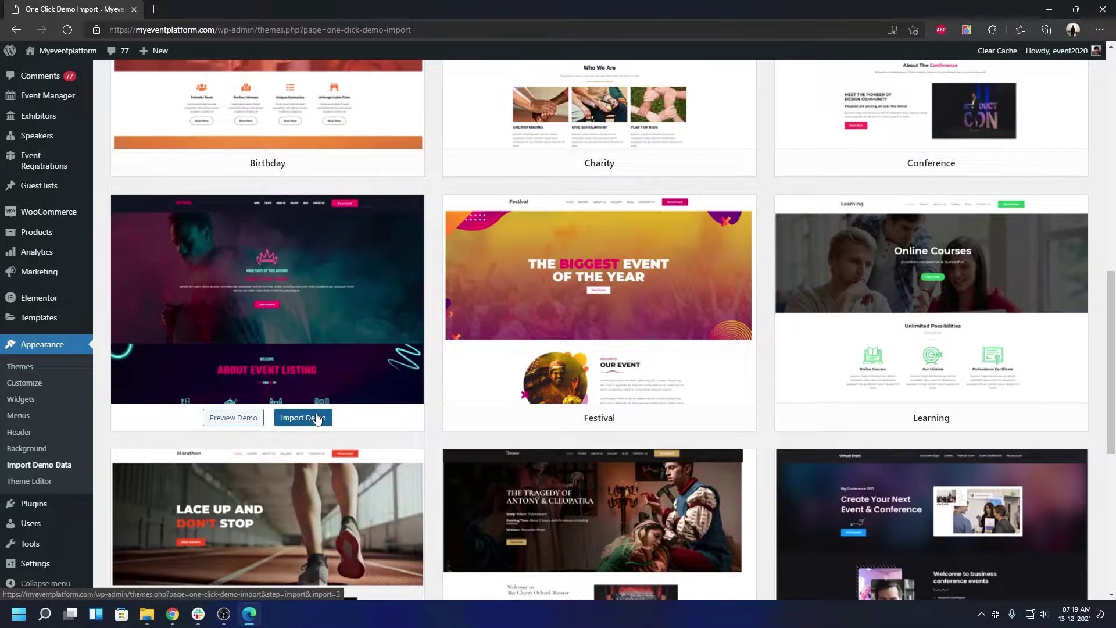
Step: Import the DJ party demo via Continue & Import, then visit the site once complete
{"action": "left_click", "coordinate": [317, 417]}
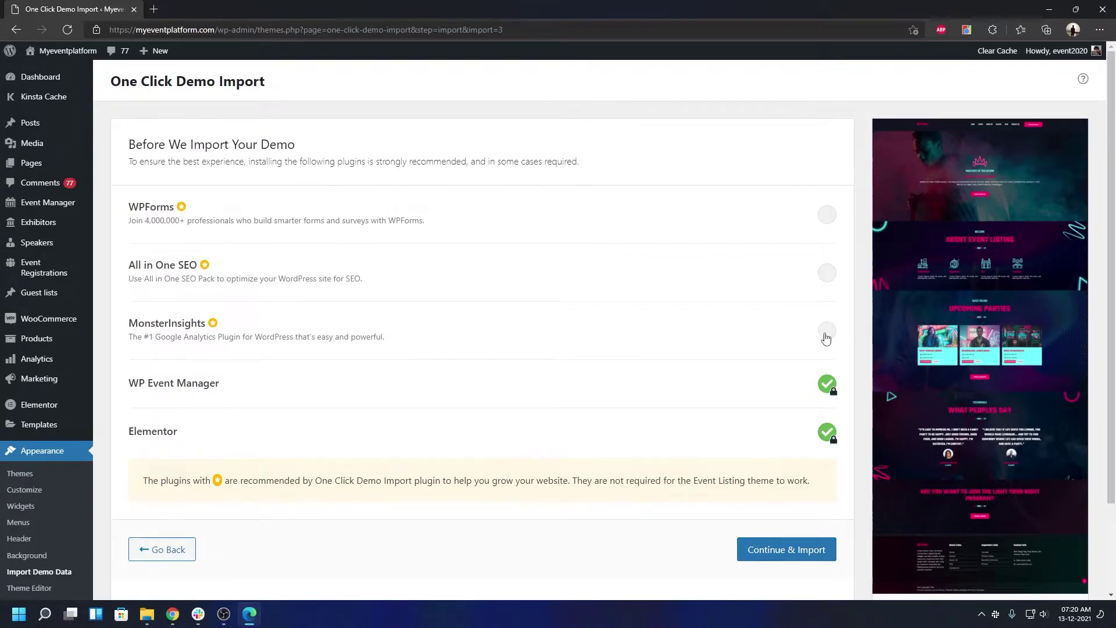
{"action": "left_click", "coordinate": [768, 552]}
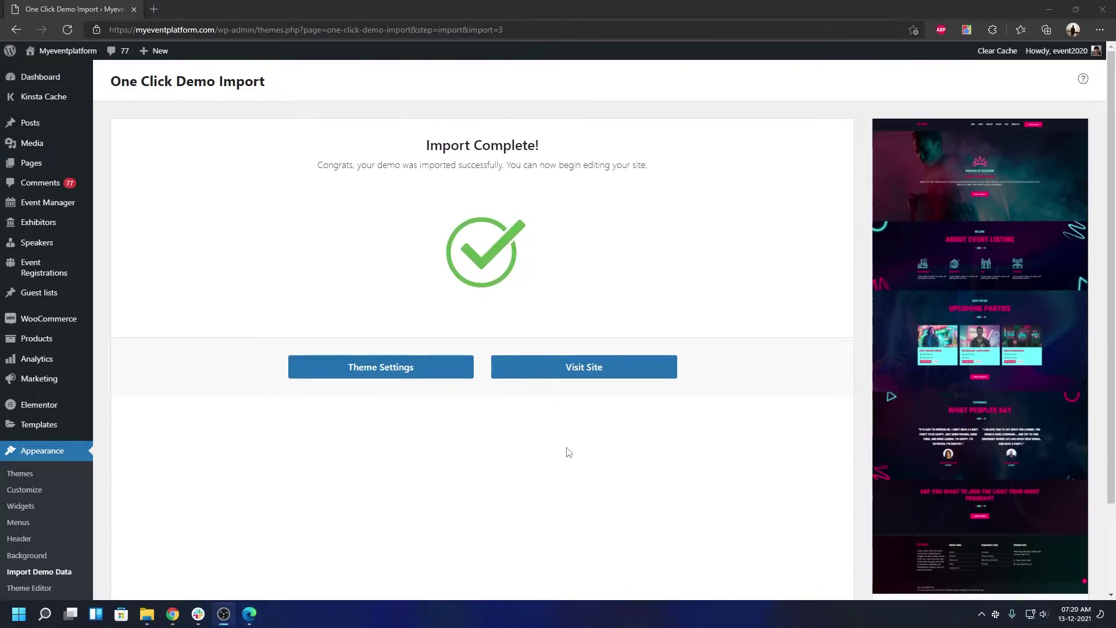
{"action": "left_click", "coordinate": [574, 370]}
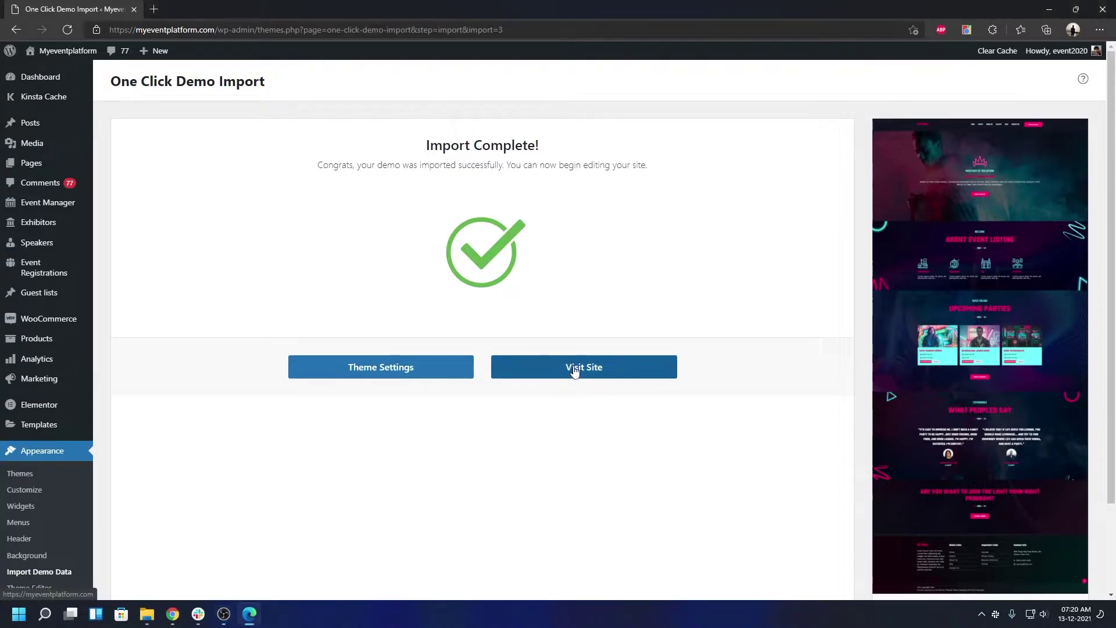
{"action": "left_click", "coordinate": [575, 371]}
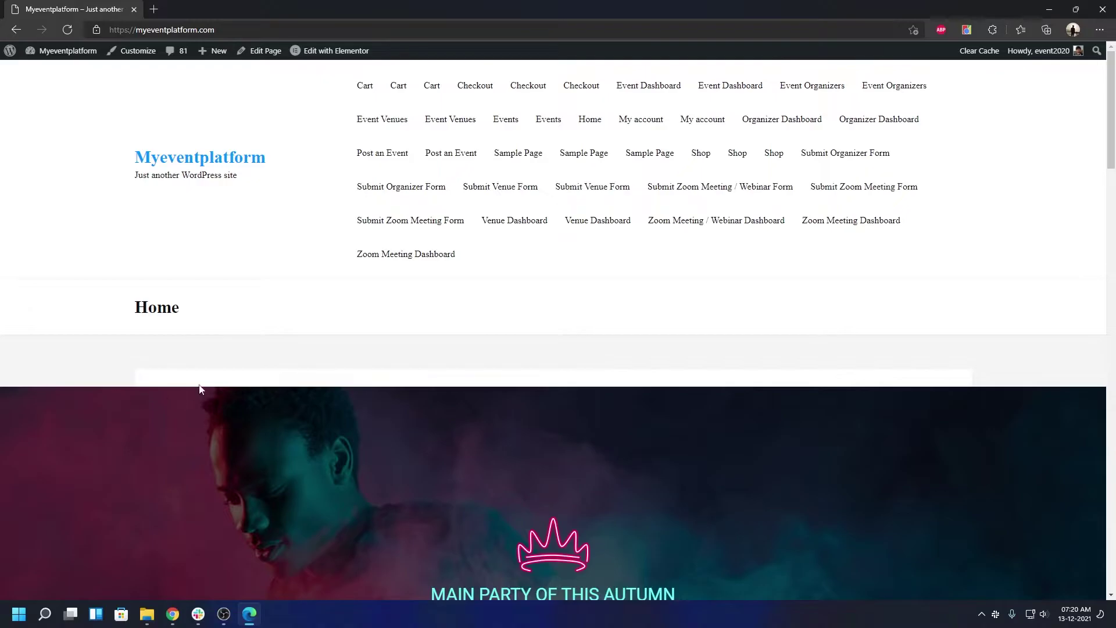
Step: Scroll through the imported party homepage, then open the Home page in the block editor
{"action": "scroll", "coordinate": [409, 377], "scroll_direction": "down", "scroll_amount": 4}
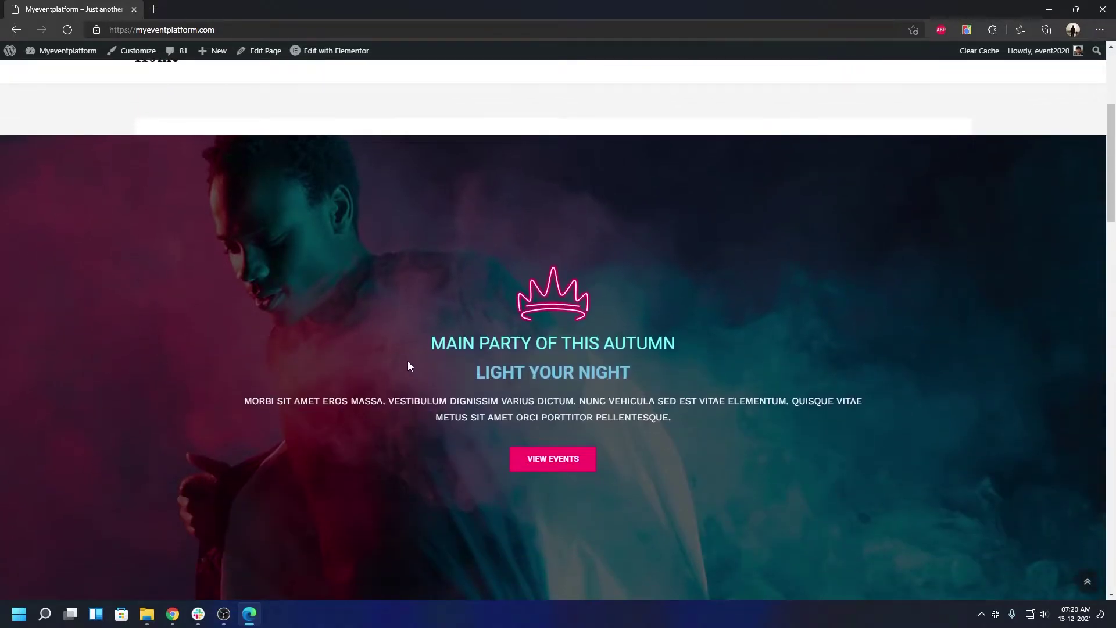
{"action": "scroll", "coordinate": [406, 356], "scroll_direction": "up", "scroll_amount": 3}
{"action": "scroll", "coordinate": [404, 355], "scroll_direction": "down", "scroll_amount": 5}
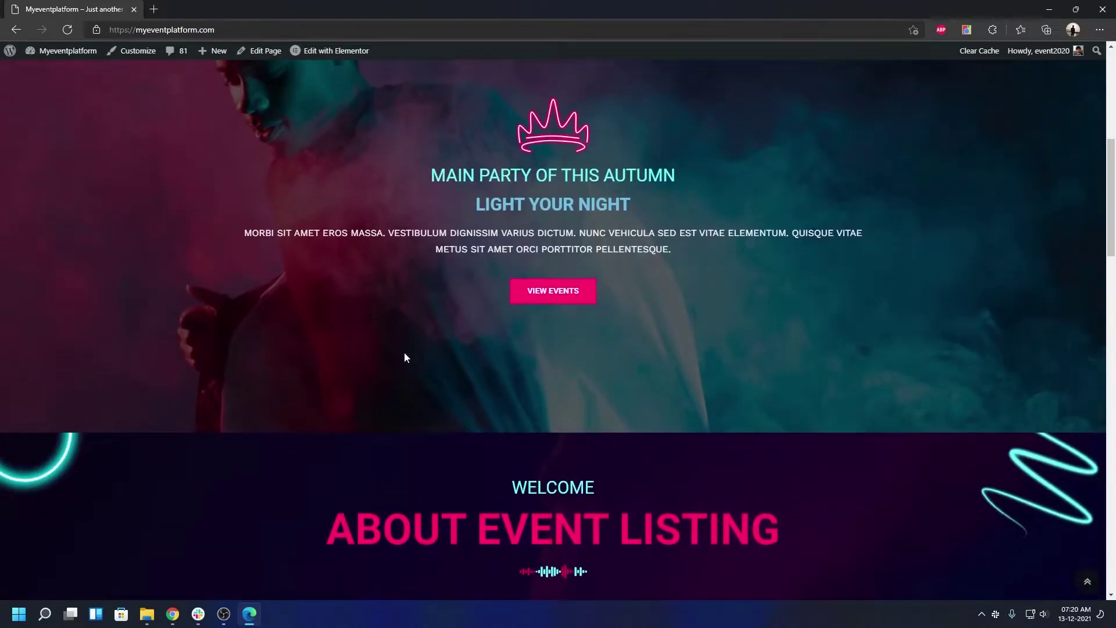
{"action": "scroll", "coordinate": [405, 356], "scroll_direction": "up", "scroll_amount": 7}
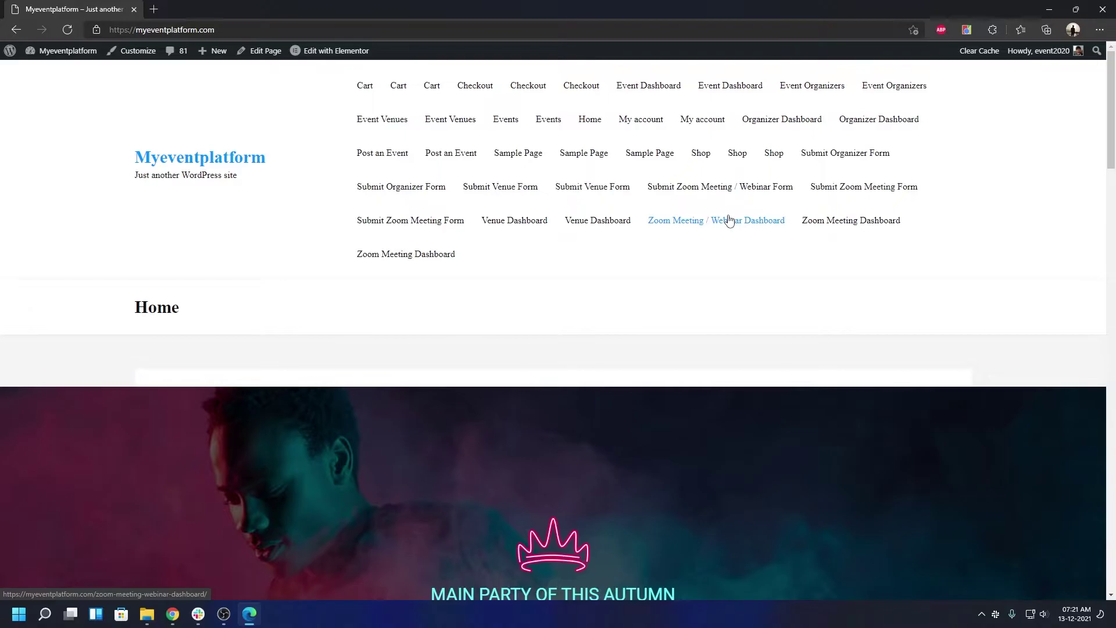
{"action": "scroll", "coordinate": [765, 401], "scroll_direction": "down", "scroll_amount": 1}
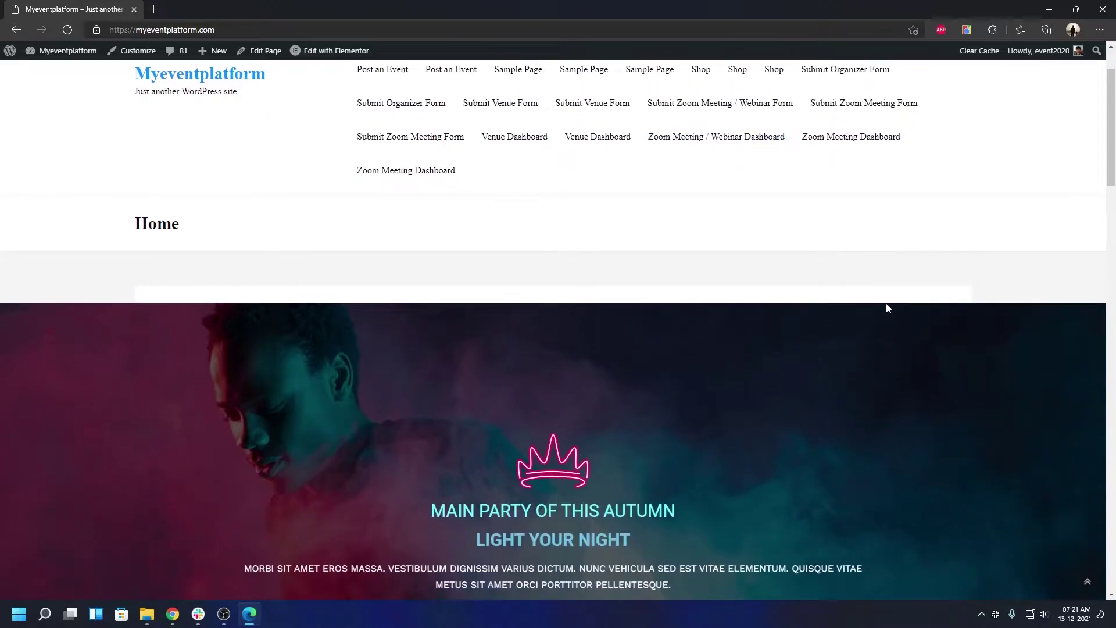
{"action": "left_click", "coordinate": [254, 52]}
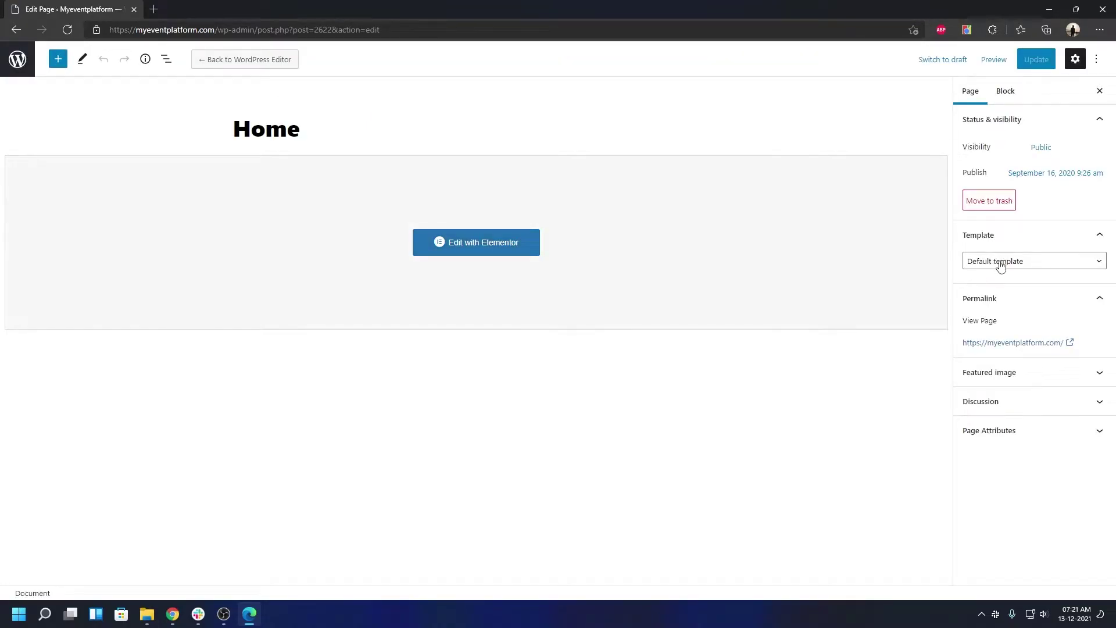
Step: Switch the Home page template to Elementor Full Width and update the page
{"action": "left_click", "coordinate": [999, 265]}
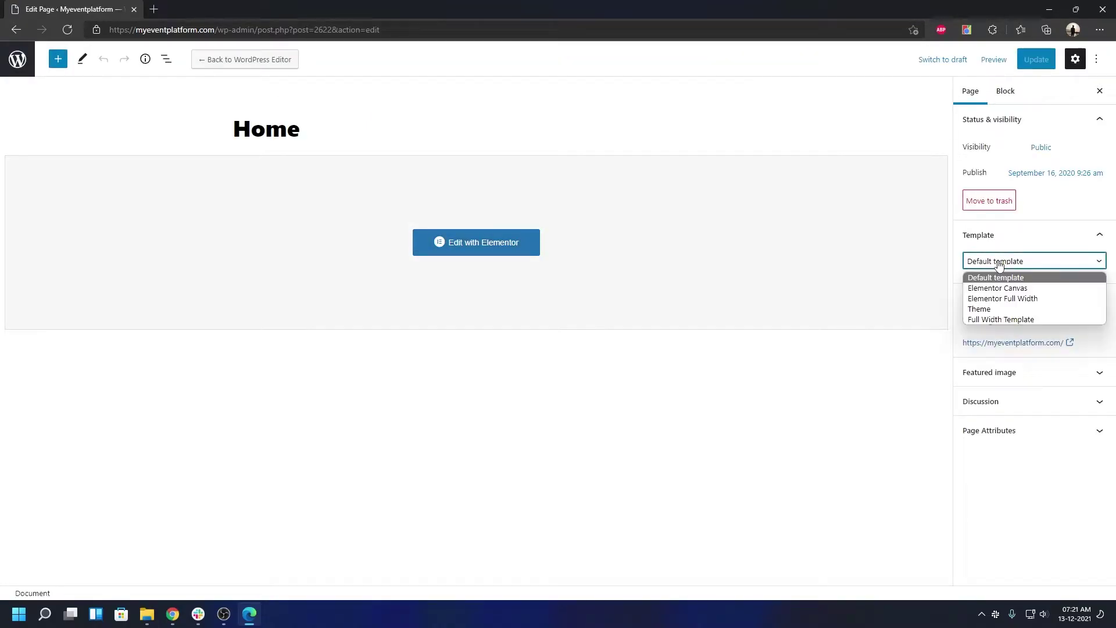
{"action": "left_click", "coordinate": [996, 297]}
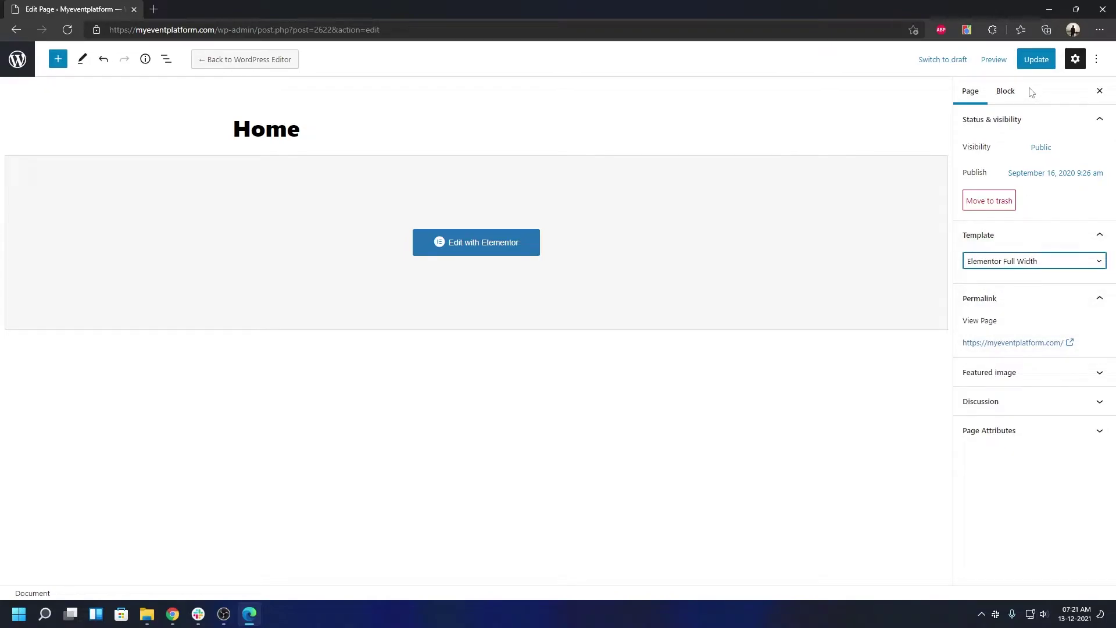
{"action": "left_click", "coordinate": [1033, 65]}
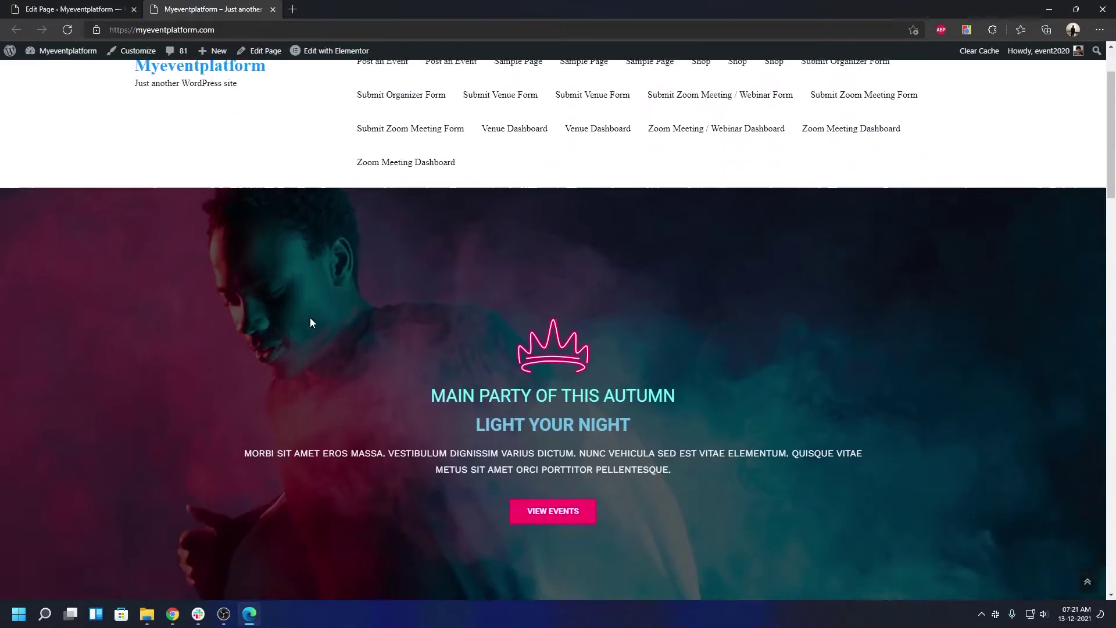
{"action": "scroll", "coordinate": [309, 317], "scroll_direction": "up", "scroll_amount": 6}
{"action": "scroll", "coordinate": [311, 323], "scroll_direction": "up", "scroll_amount": 5}
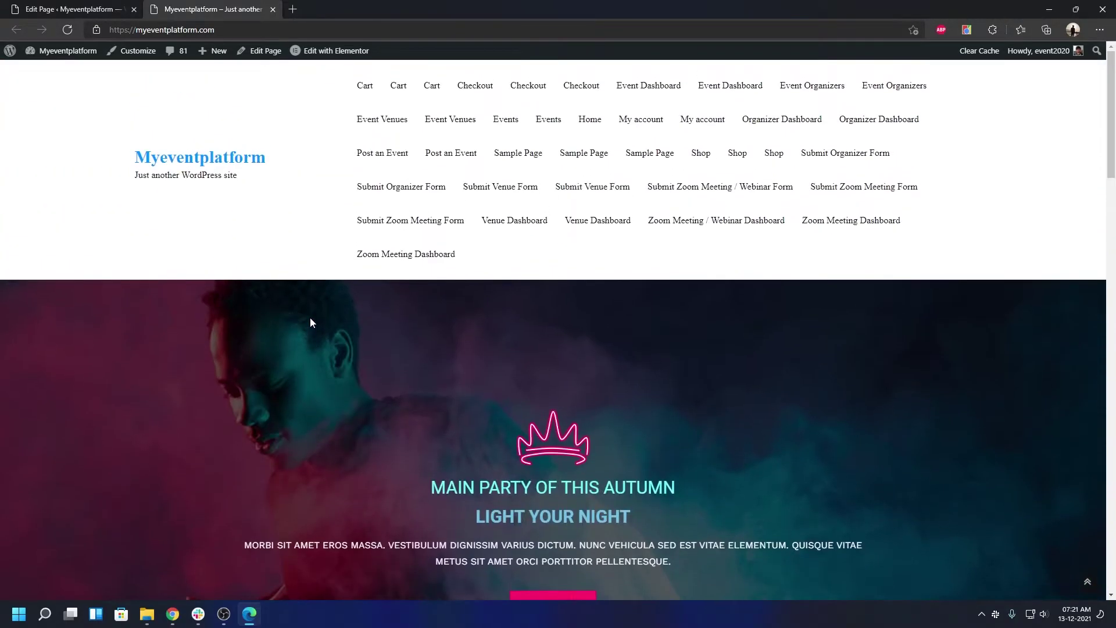
{"action": "scroll", "coordinate": [311, 323], "scroll_direction": "down", "scroll_amount": 2}
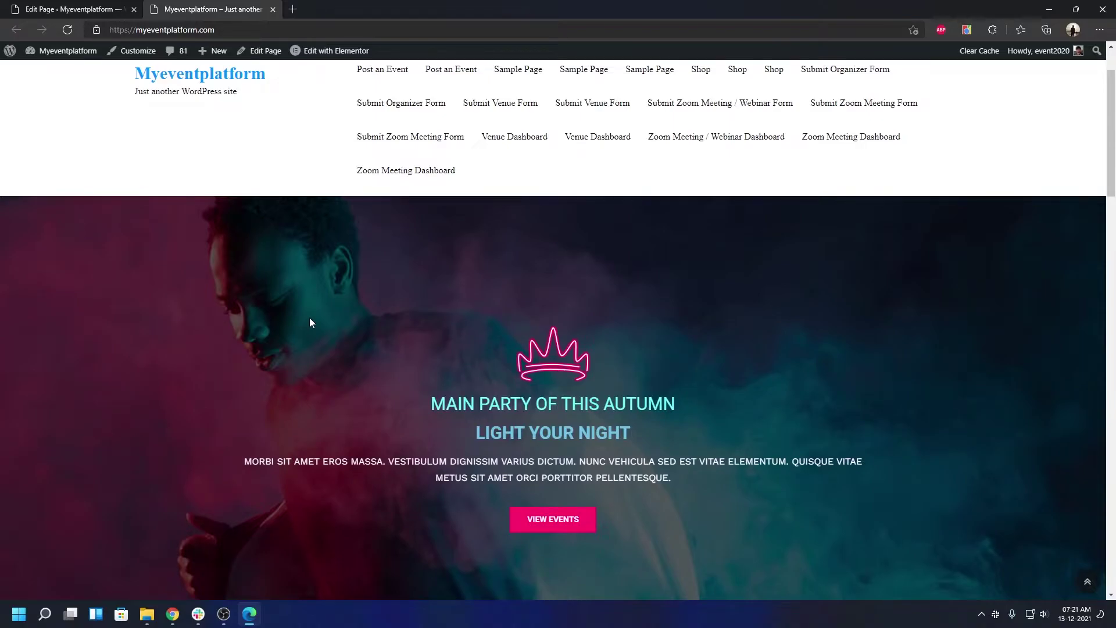
{"action": "scroll", "coordinate": [309, 317], "scroll_direction": "down", "scroll_amount": 10}
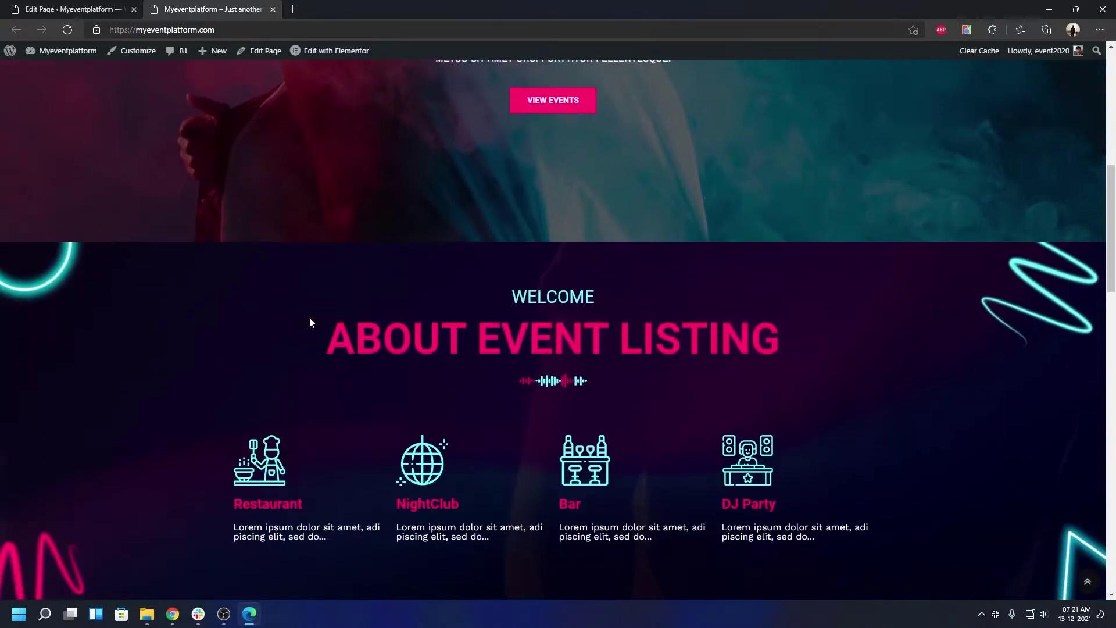
{"action": "scroll", "coordinate": [309, 318], "scroll_direction": "down", "scroll_amount": 6}
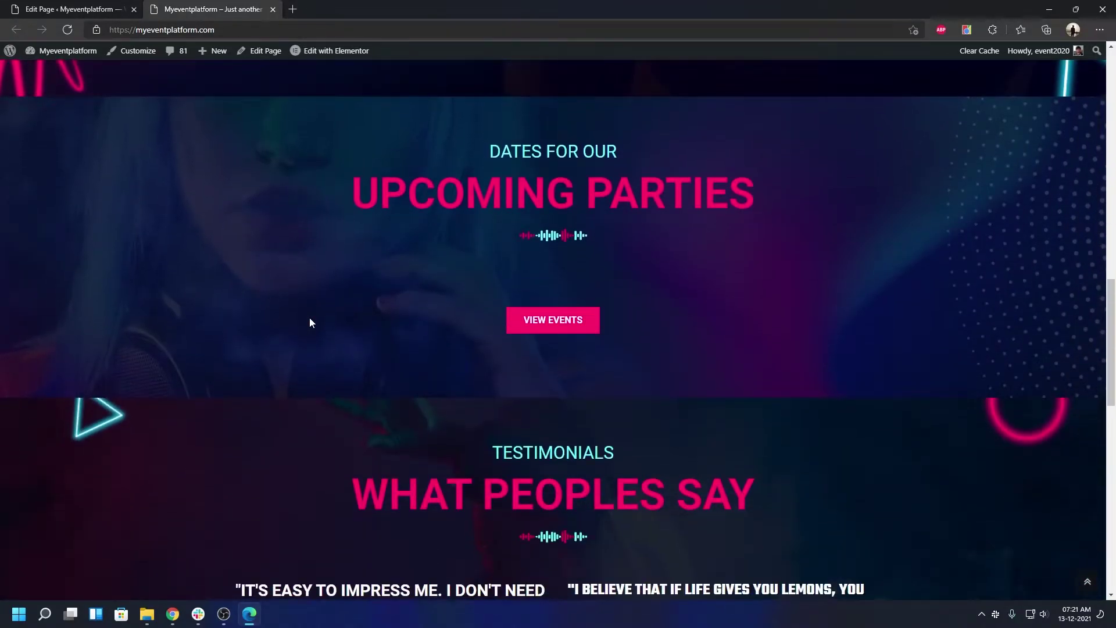
{"action": "scroll", "coordinate": [309, 322], "scroll_direction": "down", "scroll_amount": 6}
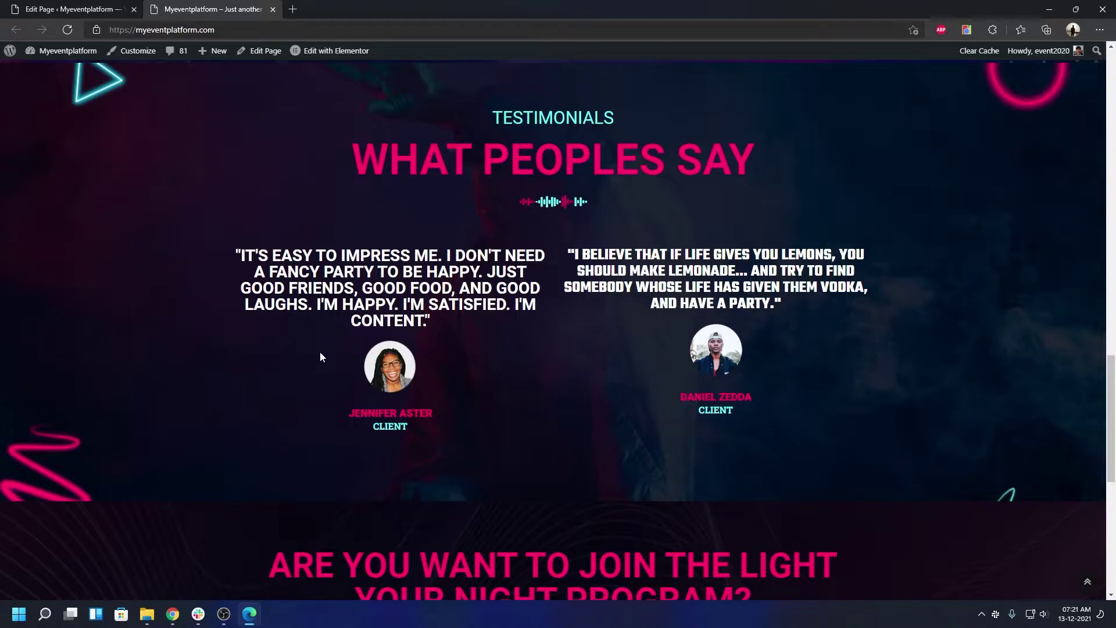
{"action": "scroll", "coordinate": [320, 353], "scroll_direction": "down", "scroll_amount": 7}
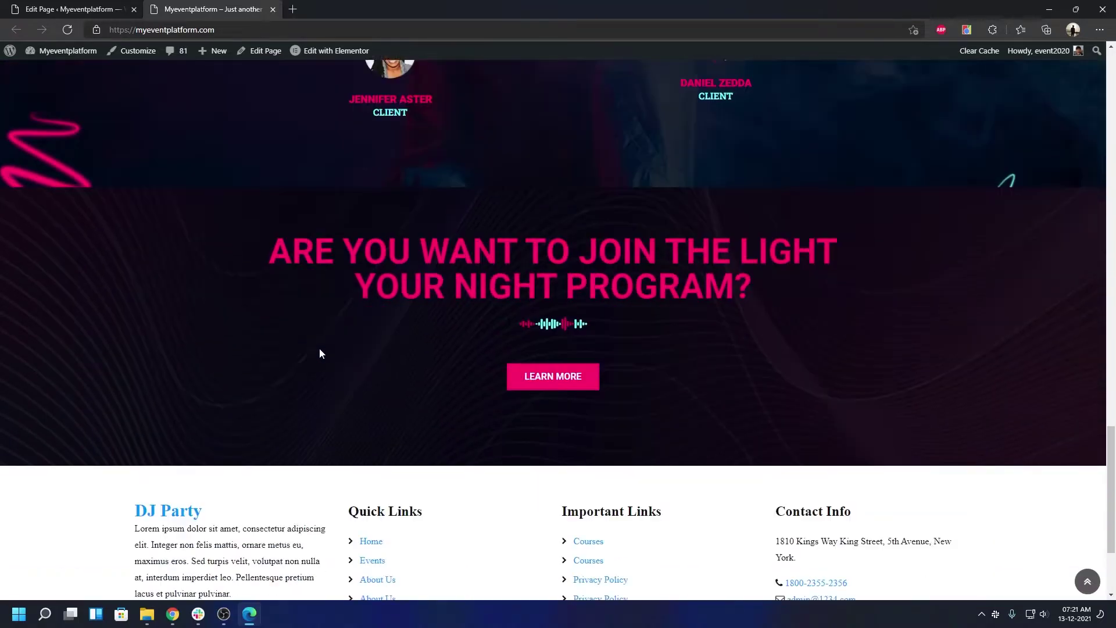
{"action": "scroll", "coordinate": [319, 351], "scroll_direction": "down", "scroll_amount": 1}
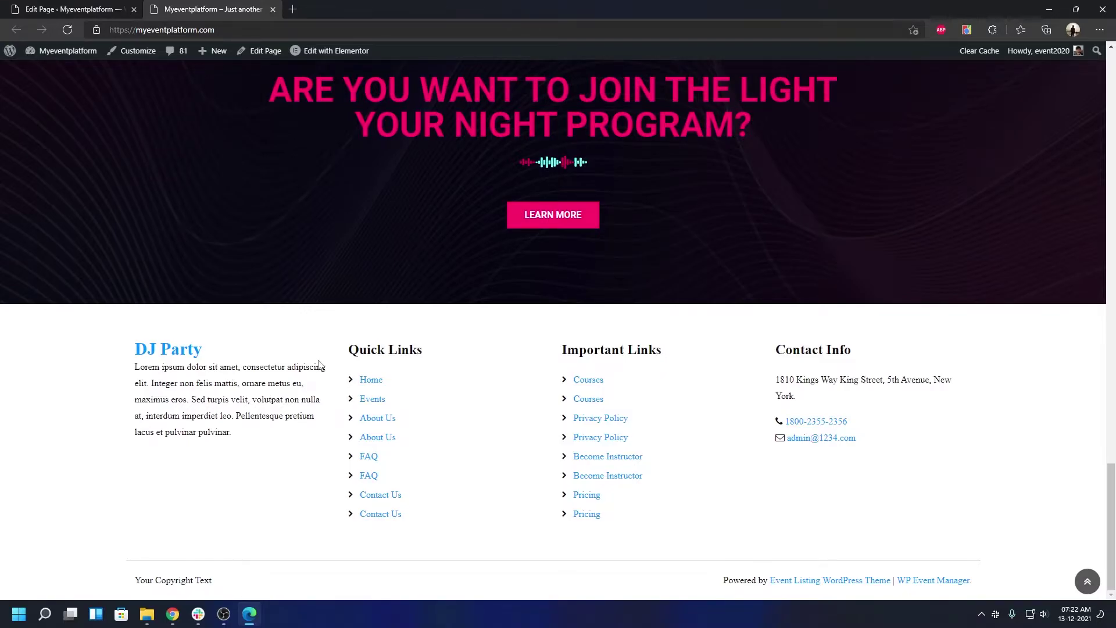
{"action": "scroll", "coordinate": [320, 361], "scroll_direction": "up", "scroll_amount": 9}
{"action": "scroll", "coordinate": [322, 361], "scroll_direction": "up", "scroll_amount": 10}
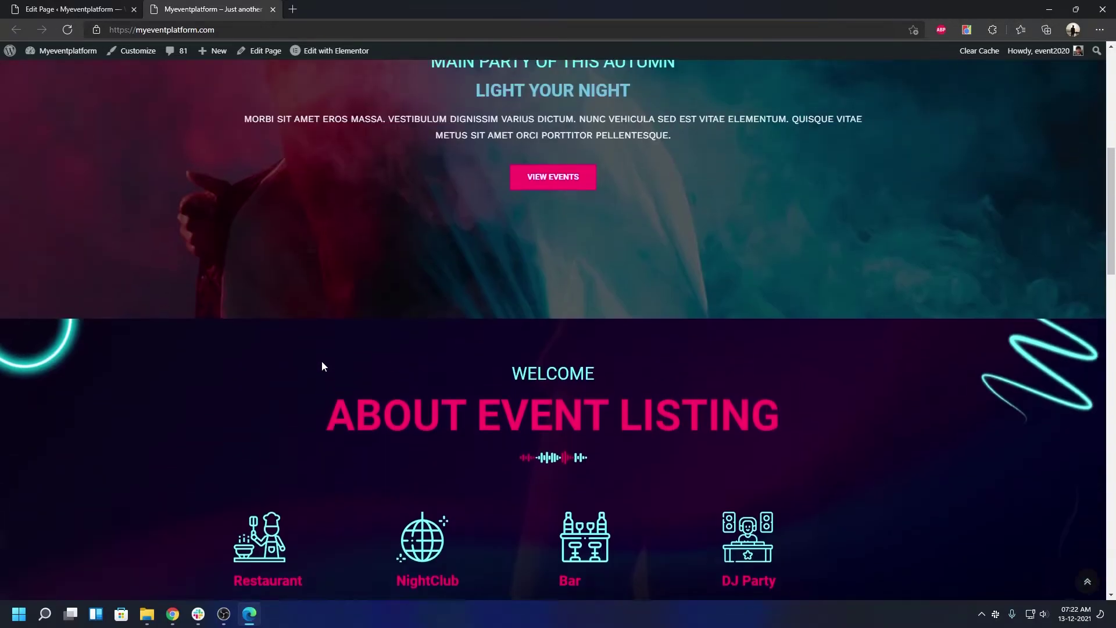
{"action": "scroll", "coordinate": [481, 388], "scroll_direction": "up", "scroll_amount": 1}
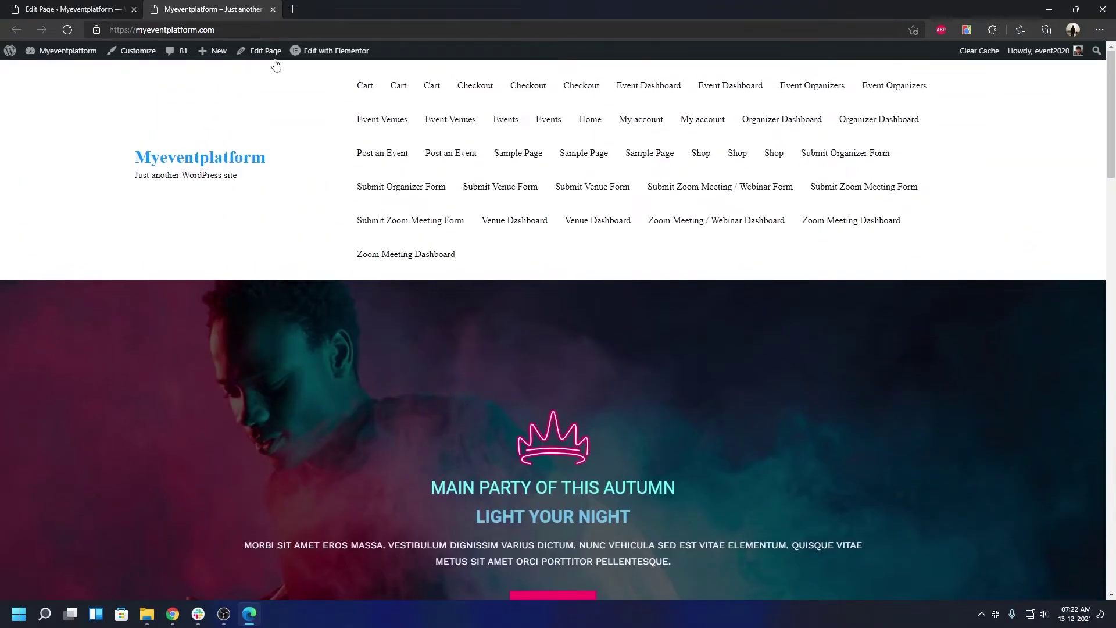
Step: Open the Home page in Elementor, then exit through the panel's hamburger menu
{"action": "mouse_move", "coordinate": [301, 56]}
{"action": "left_click", "coordinate": [309, 53]}
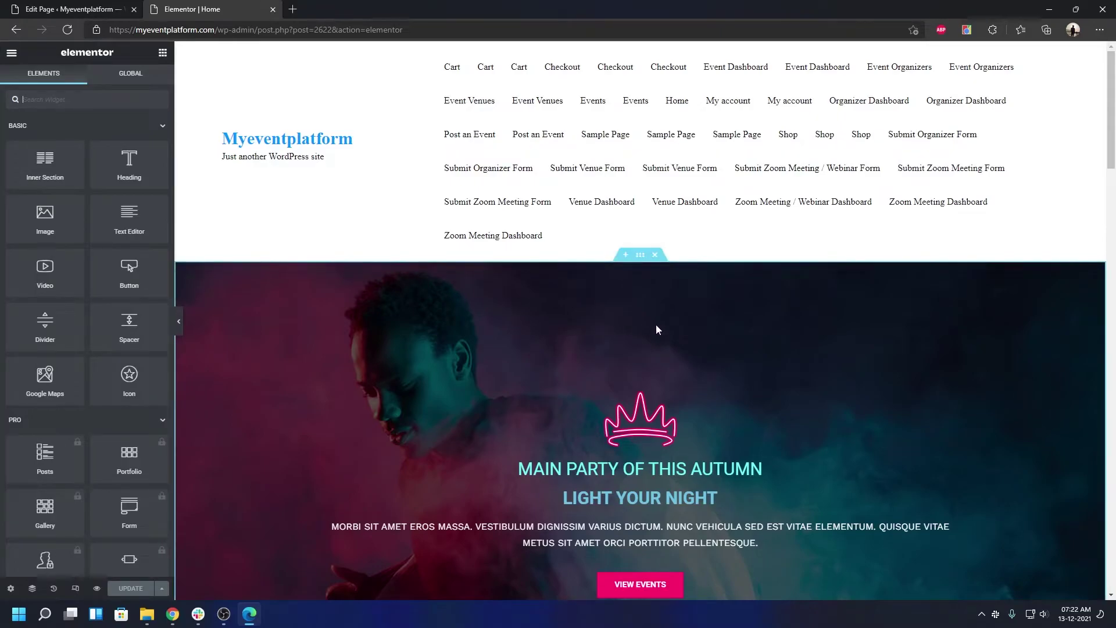
{"action": "scroll", "coordinate": [468, 314], "scroll_direction": "down", "scroll_amount": 4}
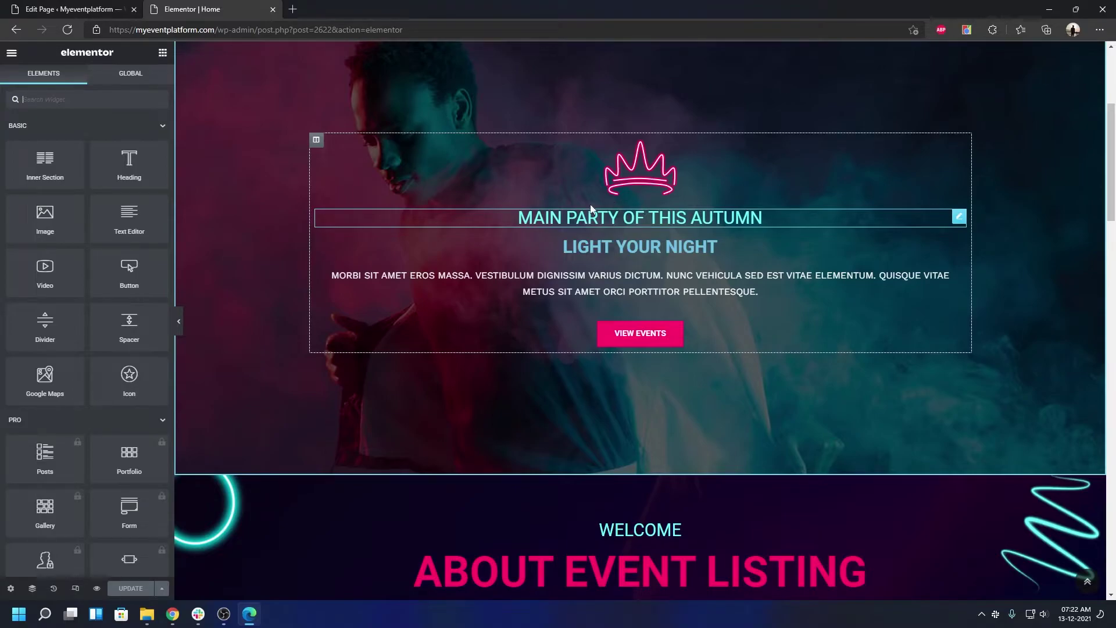
{"action": "left_click", "coordinate": [12, 53]}
{"action": "left_click", "coordinate": [78, 254]}
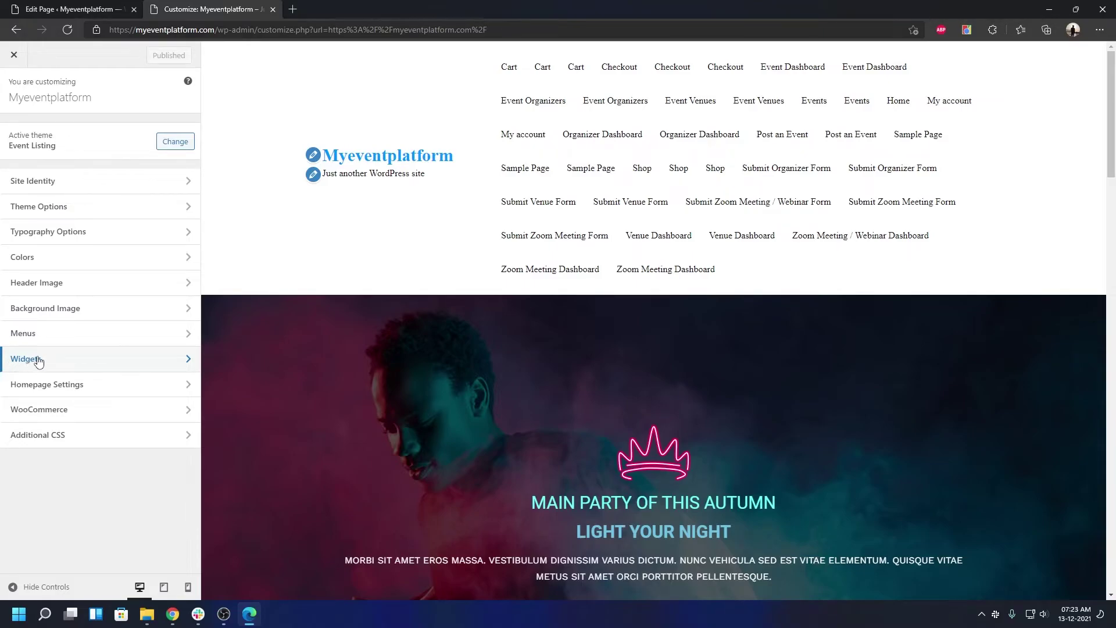
Step: Assign Main Menu to the Primary location so the header shows Home, Events and Gallery
{"action": "left_click", "coordinate": [50, 342]}
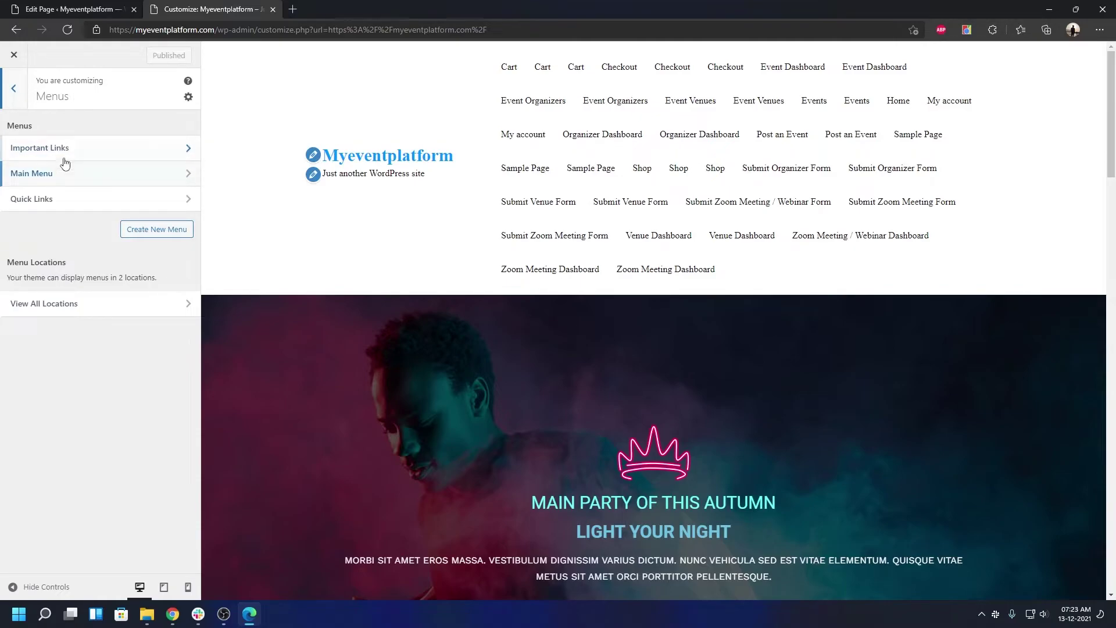
{"action": "left_click", "coordinate": [64, 180]}
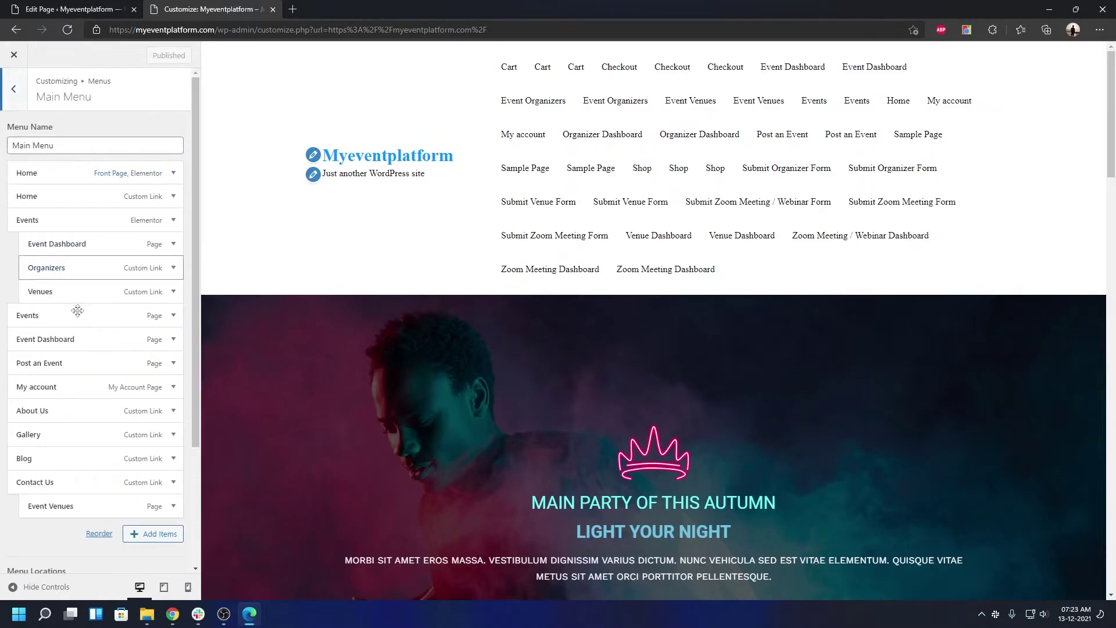
{"action": "scroll", "coordinate": [93, 417], "scroll_direction": "down", "scroll_amount": 3}
{"action": "scroll", "coordinate": [68, 454], "scroll_direction": "up", "scroll_amount": 3}
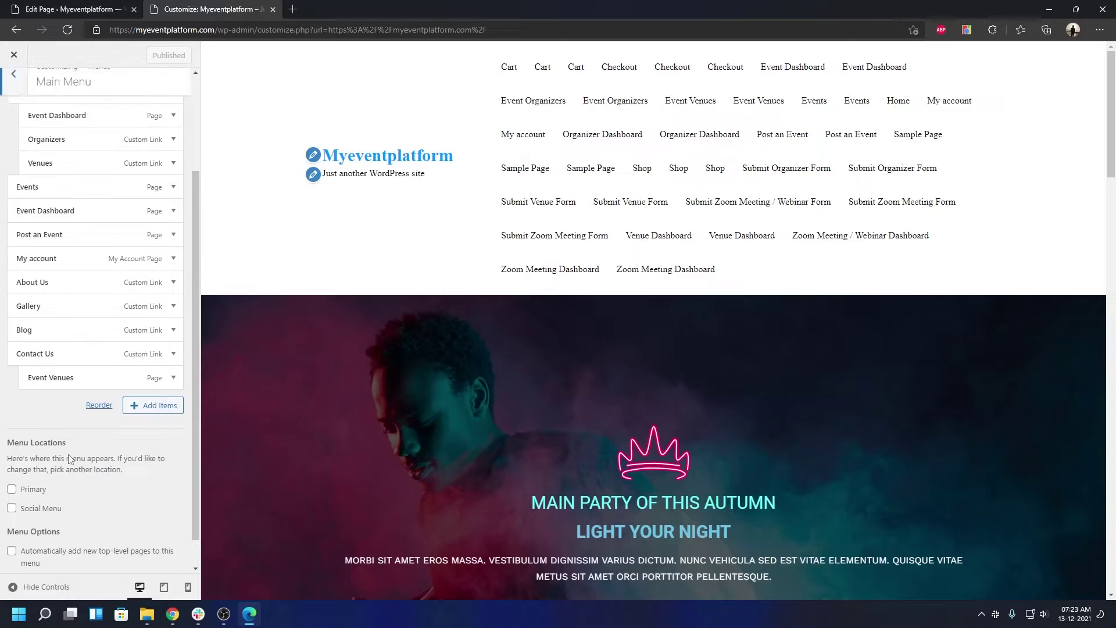
{"action": "scroll", "coordinate": [71, 414], "scroll_direction": "down", "scroll_amount": 3}
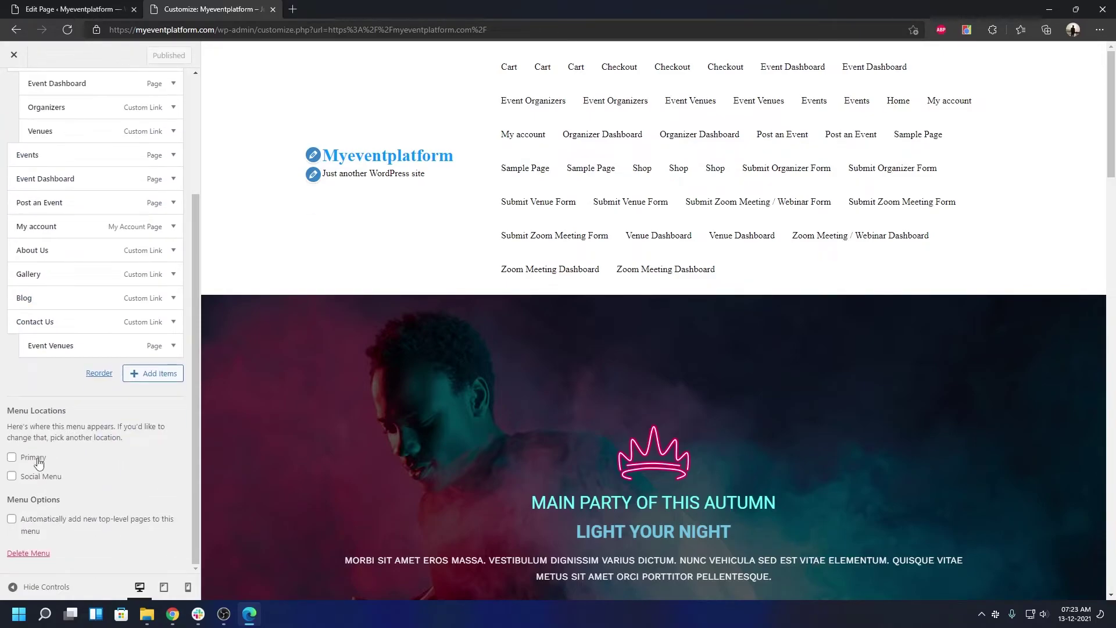
{"action": "left_click", "coordinate": [36, 458]}
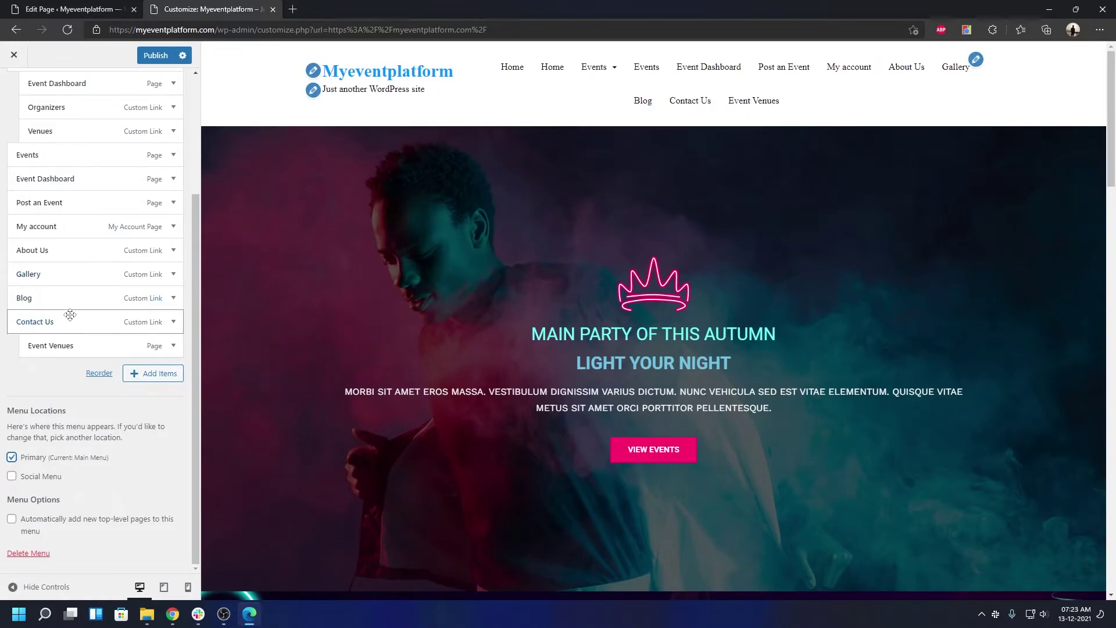
{"action": "scroll", "coordinate": [58, 244], "scroll_direction": "up", "scroll_amount": 3}
{"action": "left_click", "coordinate": [14, 90]}
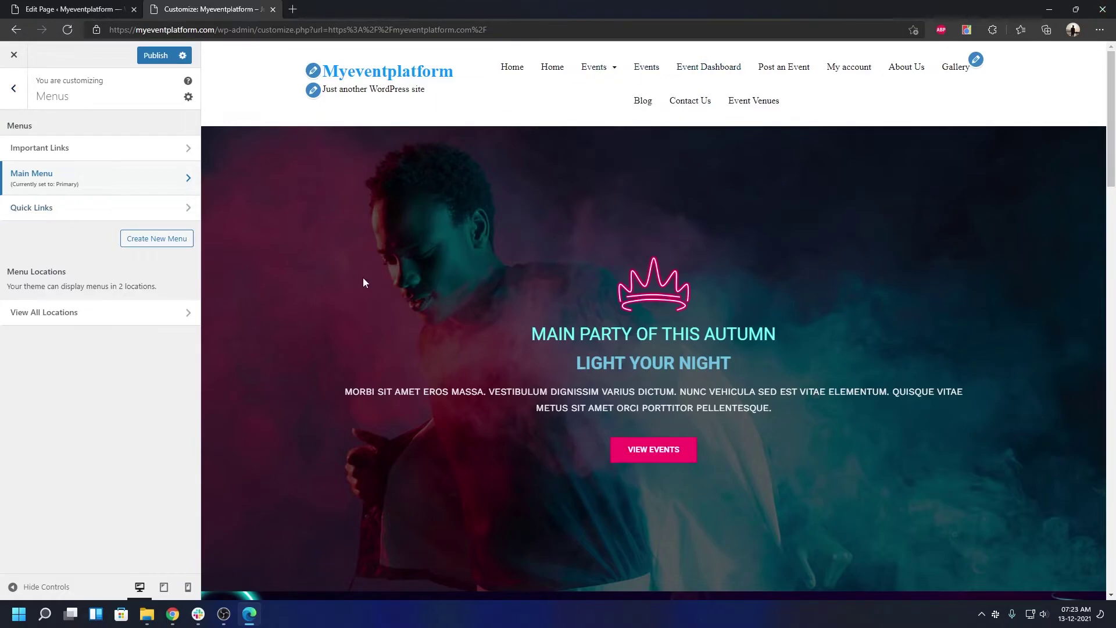
Step: Compare the Widgets areas with the footer's DJ Party, Quick Links, Important Links and Contact Info columns
{"action": "left_click", "coordinate": [21, 97]}
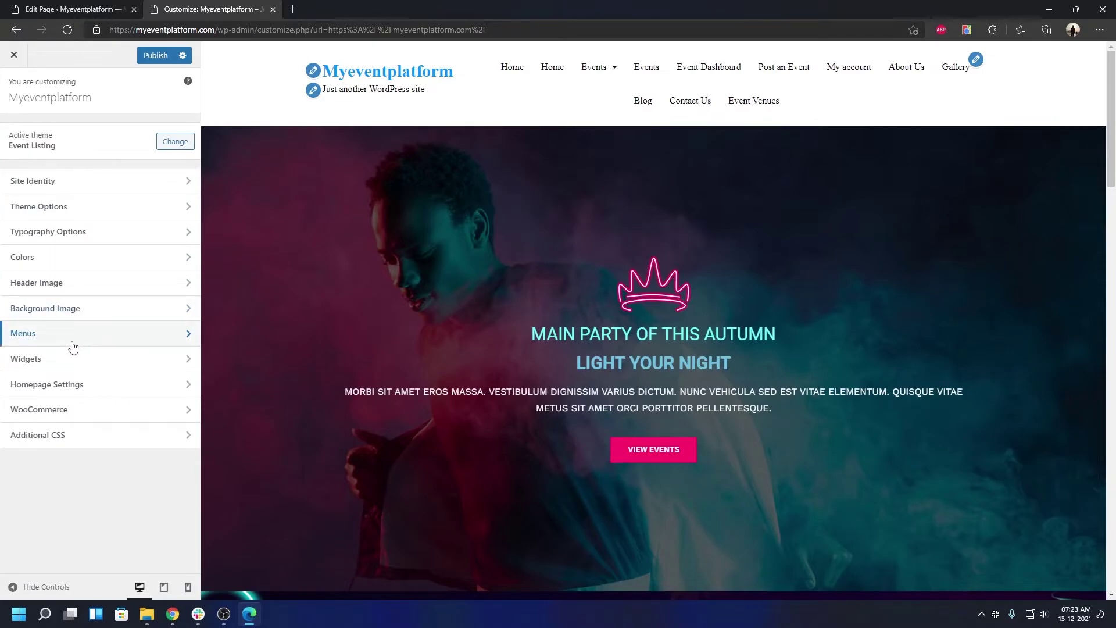
{"action": "left_click", "coordinate": [82, 360]}
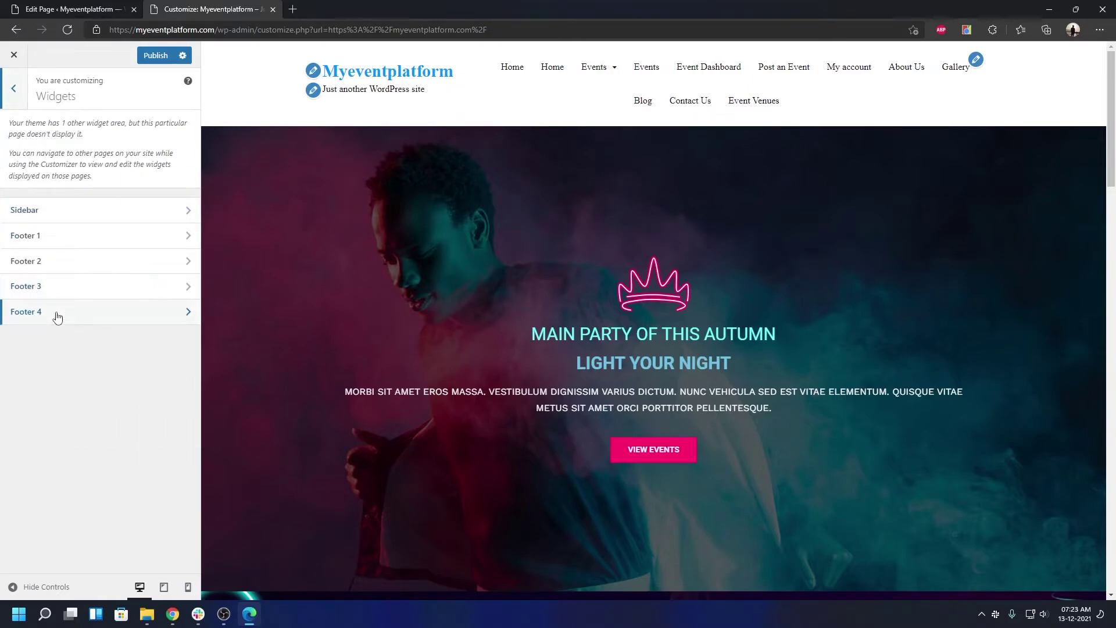
{"action": "scroll", "coordinate": [478, 337], "scroll_direction": "down", "scroll_amount": 20}
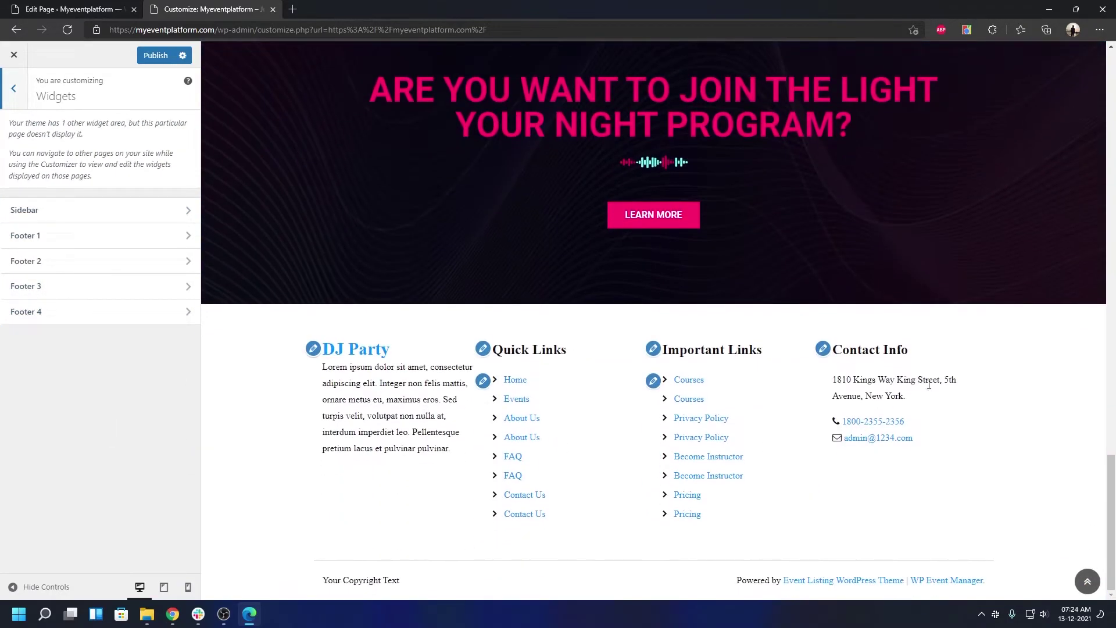
{"action": "left_click", "coordinate": [16, 86]}
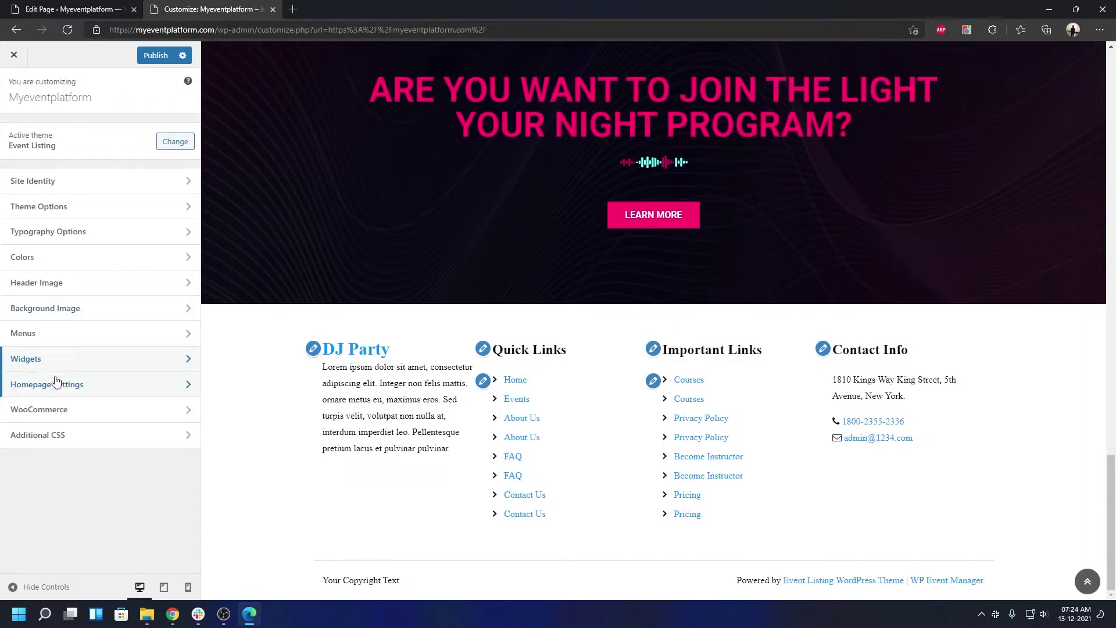
Step: Check the Footer Setting, keeping the footer at Four Column
{"action": "left_click", "coordinate": [46, 210]}
{"action": "left_click", "coordinate": [51, 183]}
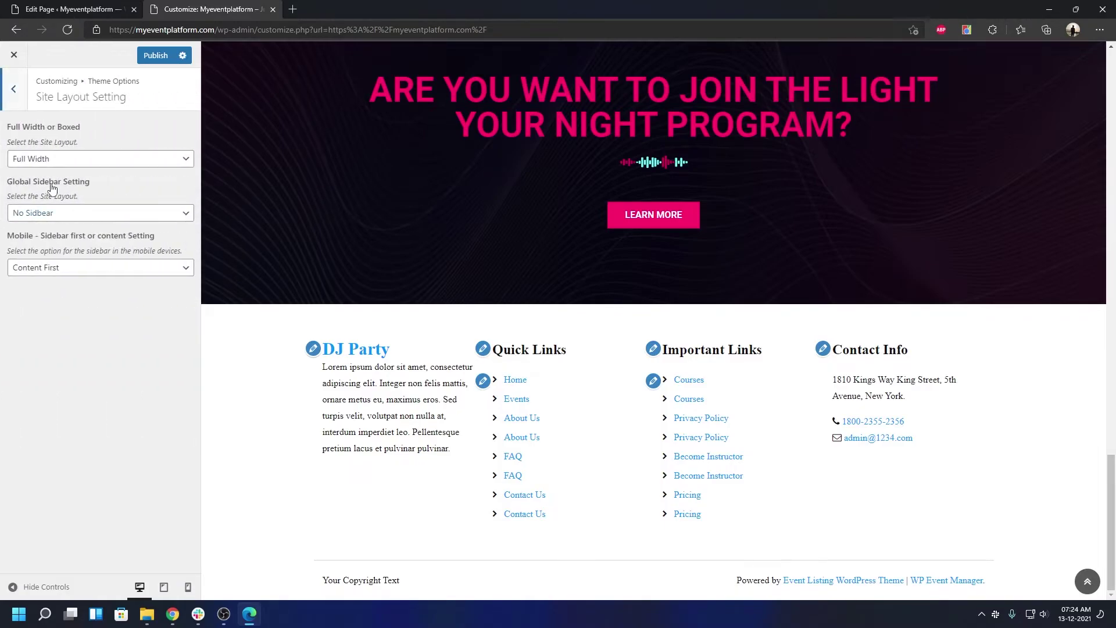
{"action": "left_click", "coordinate": [23, 100]}
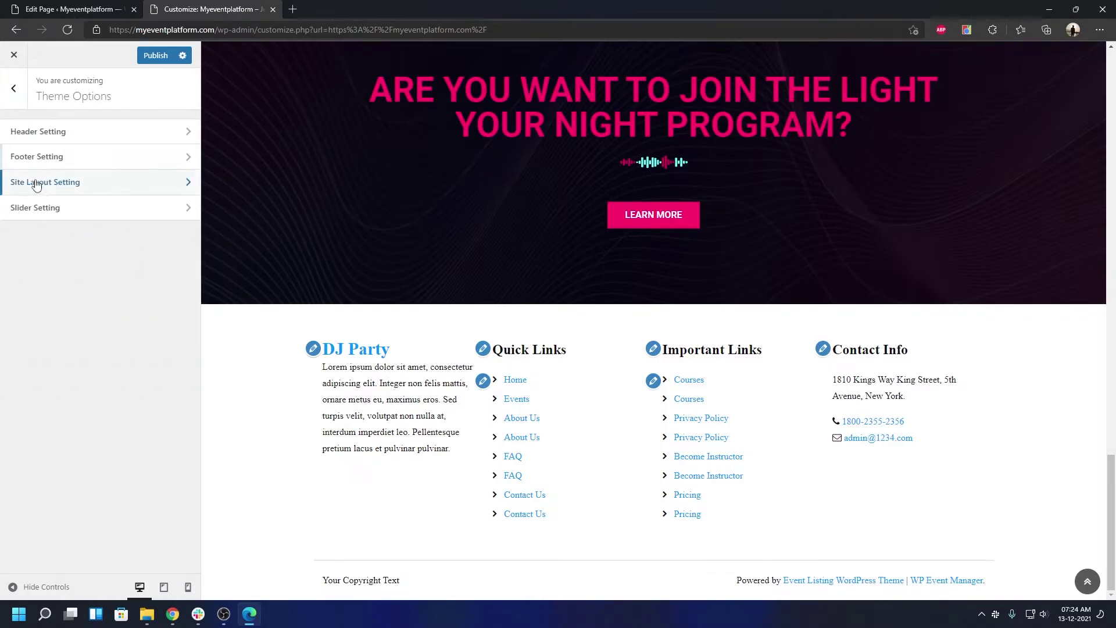
{"action": "left_click", "coordinate": [54, 158]}
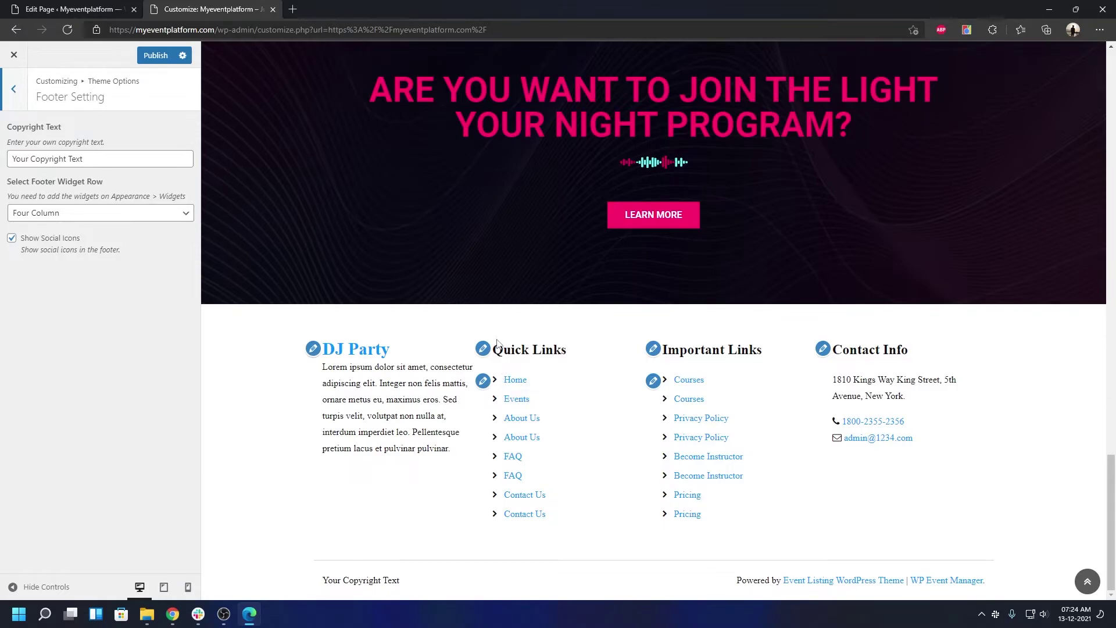
{"action": "left_click", "coordinate": [138, 218]}
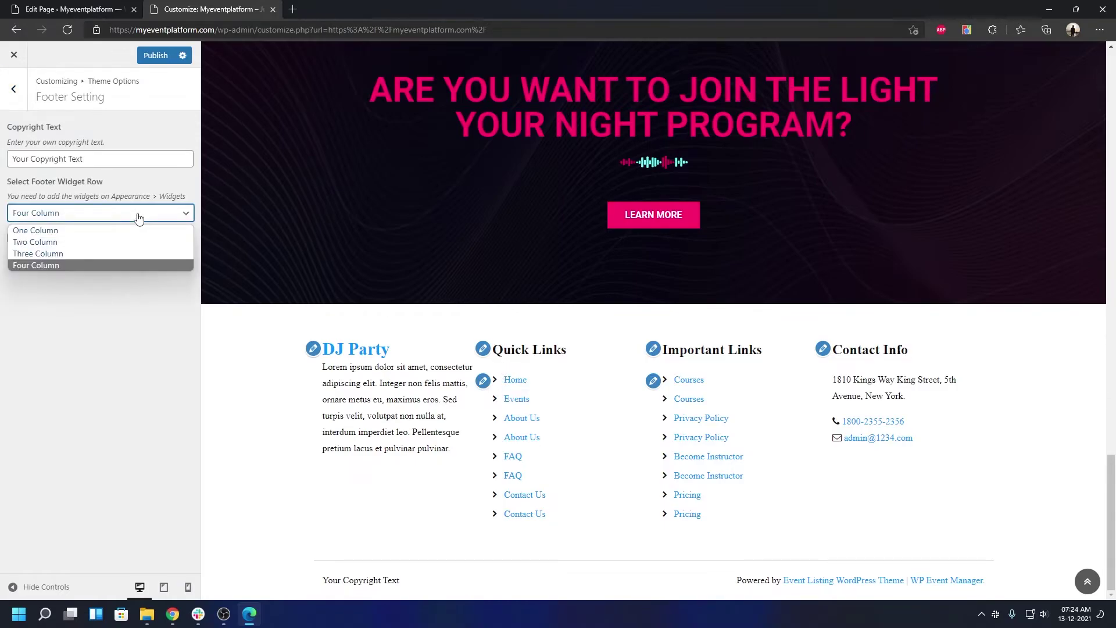
{"action": "left_click", "coordinate": [137, 346]}
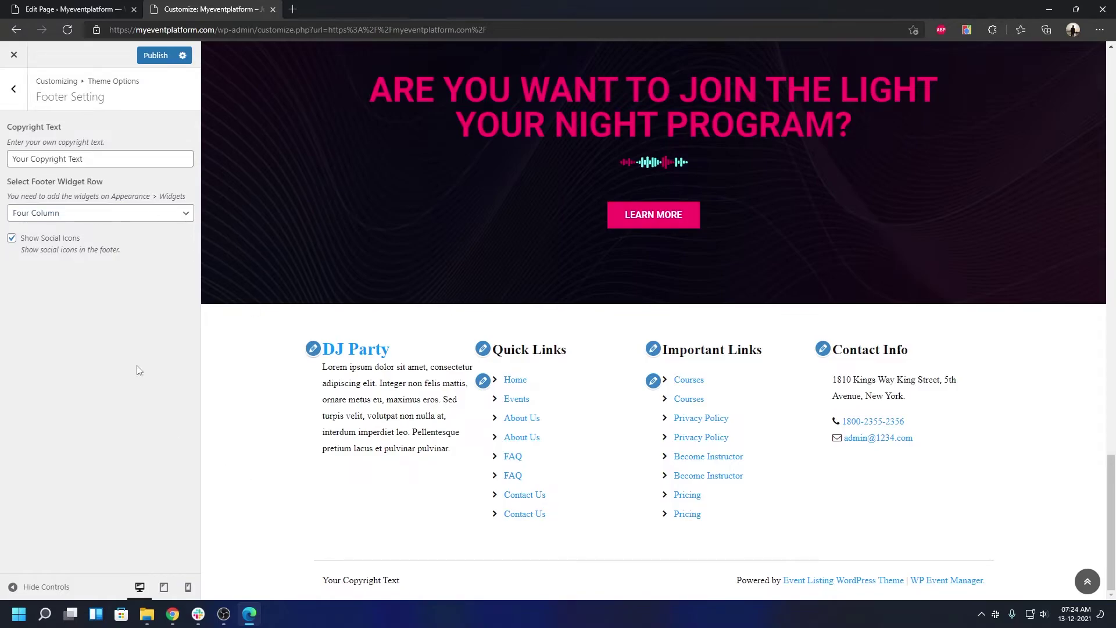
{"action": "left_click", "coordinate": [79, 159]}
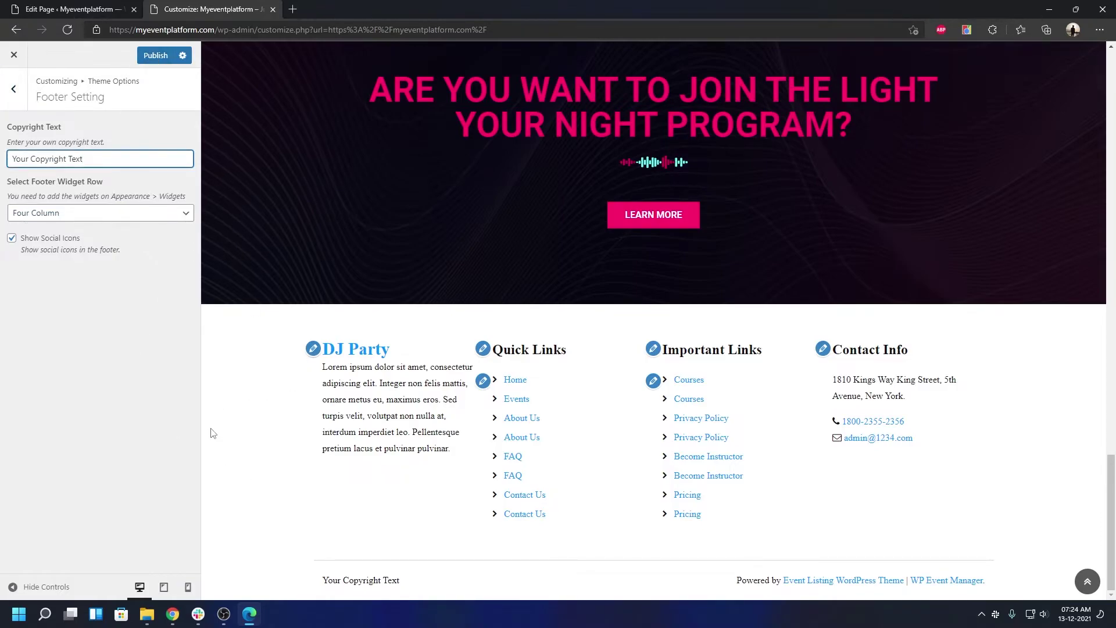
{"action": "left_click", "coordinate": [13, 99]}
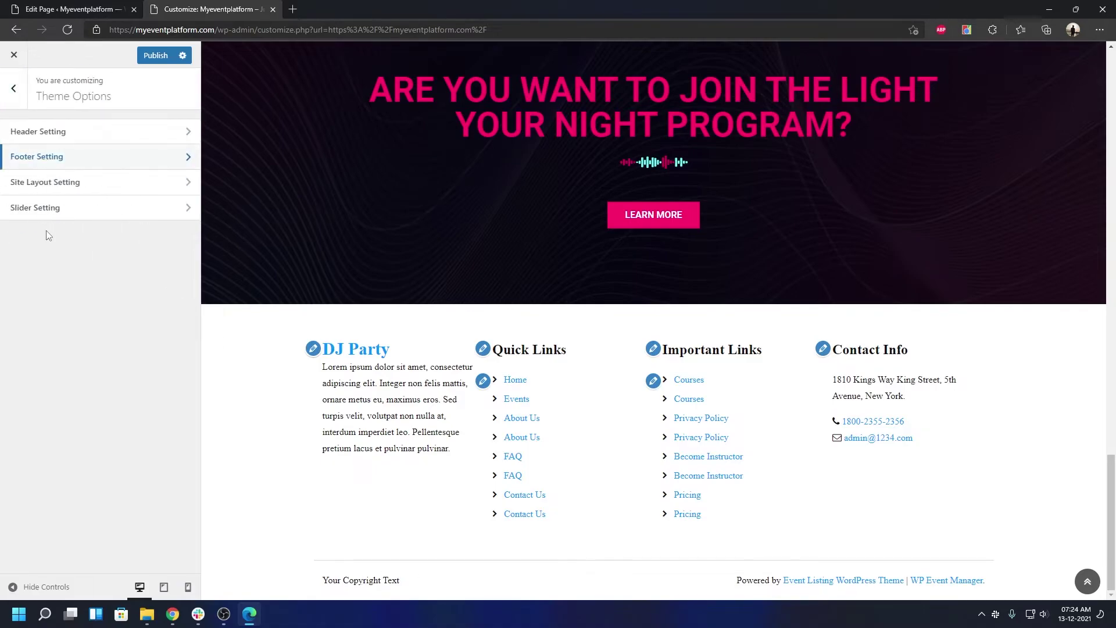
Step: Confirm the Site Layout mobile sidebar order stays Content First
{"action": "left_click", "coordinate": [47, 184]}
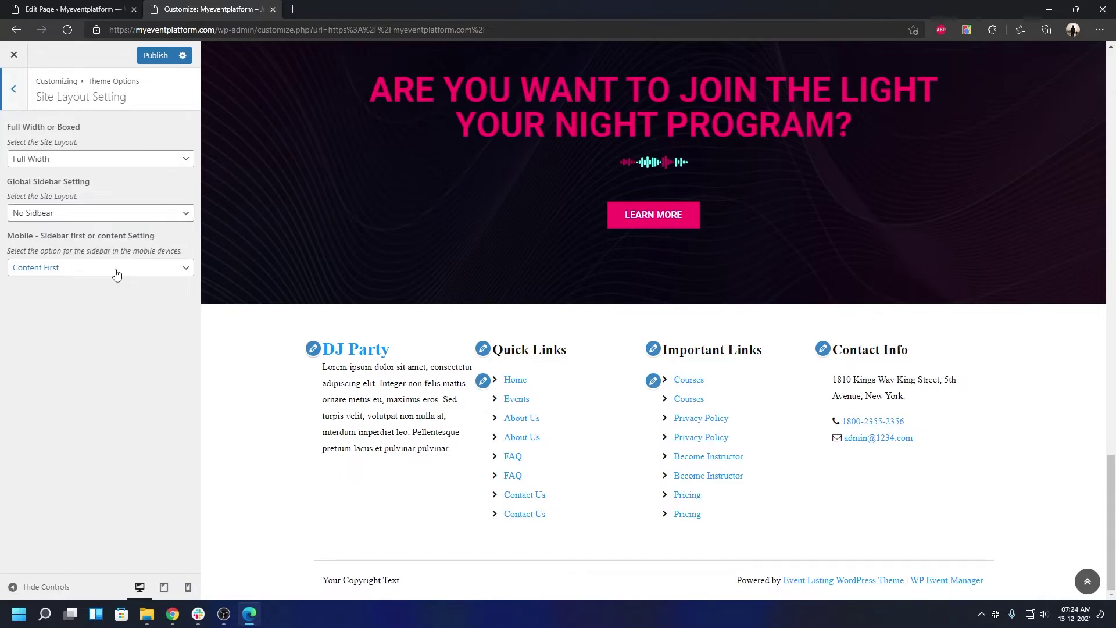
{"action": "left_click", "coordinate": [117, 273]}
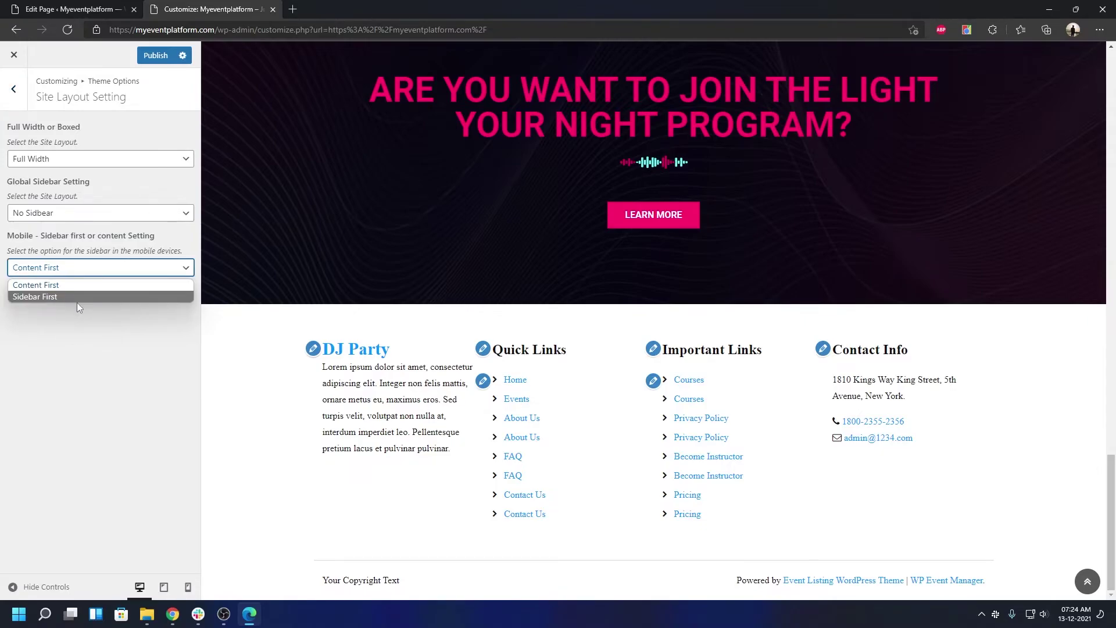
{"action": "left_click", "coordinate": [66, 376]}
{"action": "left_click", "coordinate": [14, 89]}
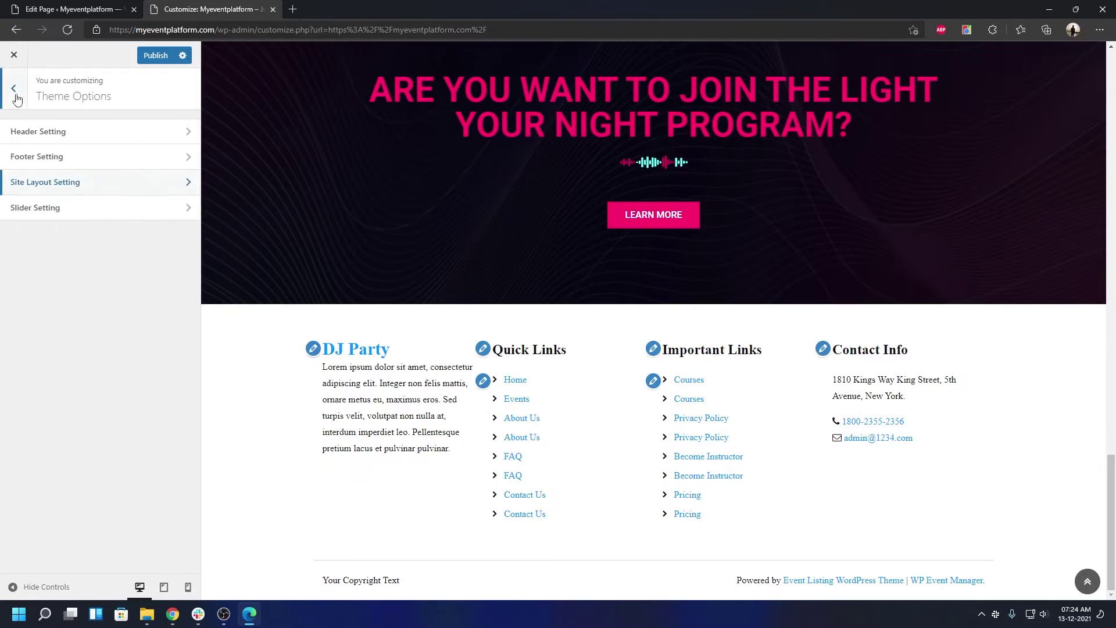
Step: Tick Show Search Icons in Header Setting, leaving social icons off
{"action": "left_click", "coordinate": [35, 134]}
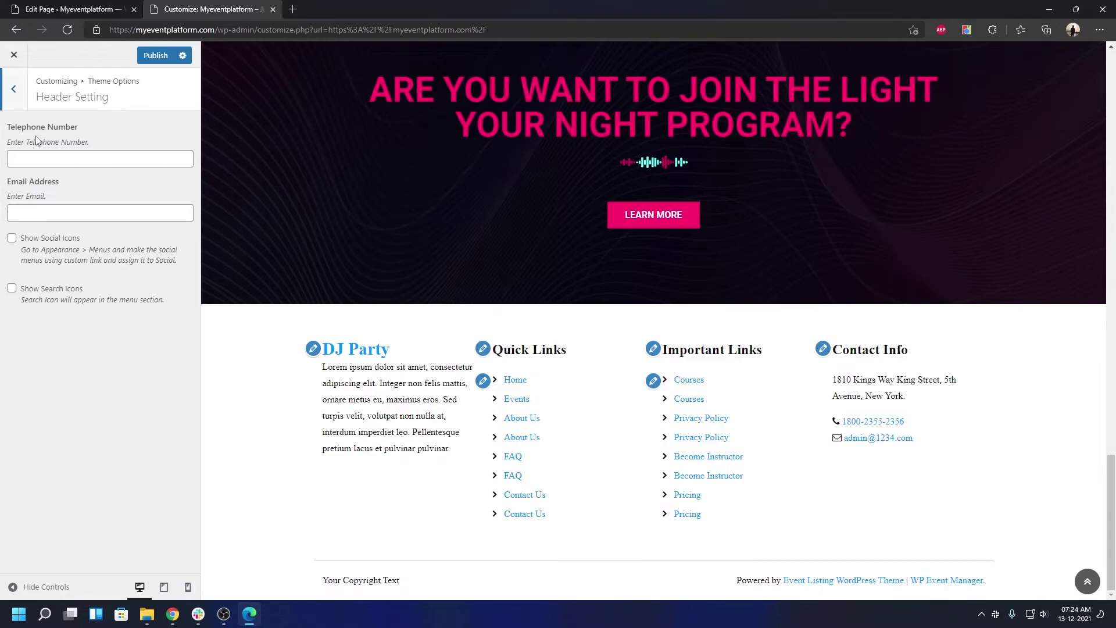
{"action": "scroll", "coordinate": [461, 111], "scroll_direction": "up", "scroll_amount": 20}
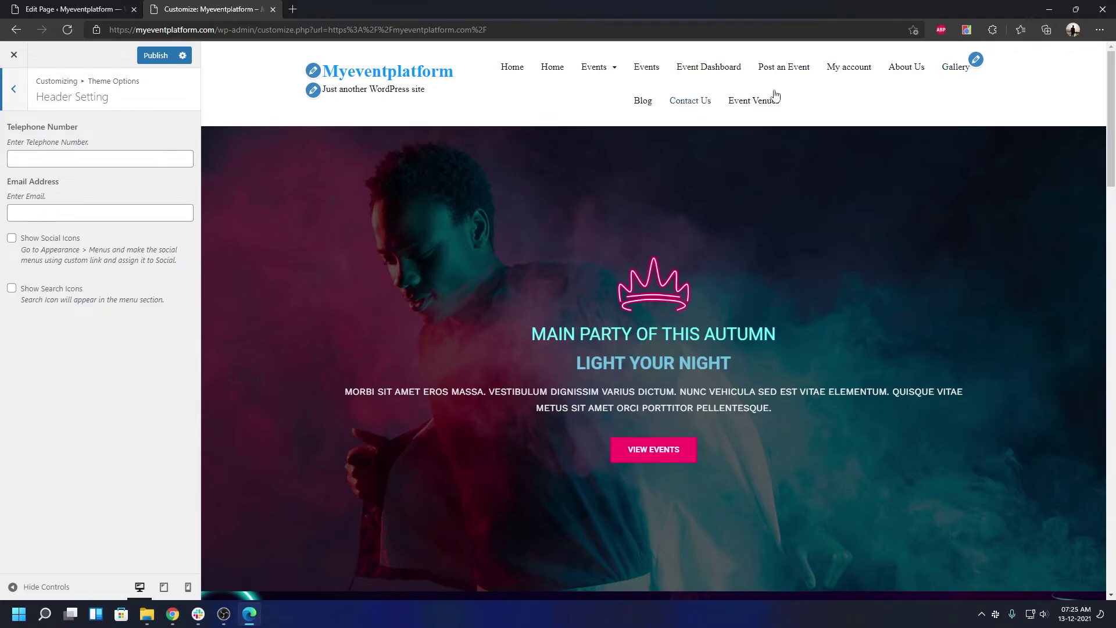
{"action": "left_click", "coordinate": [12, 288]}
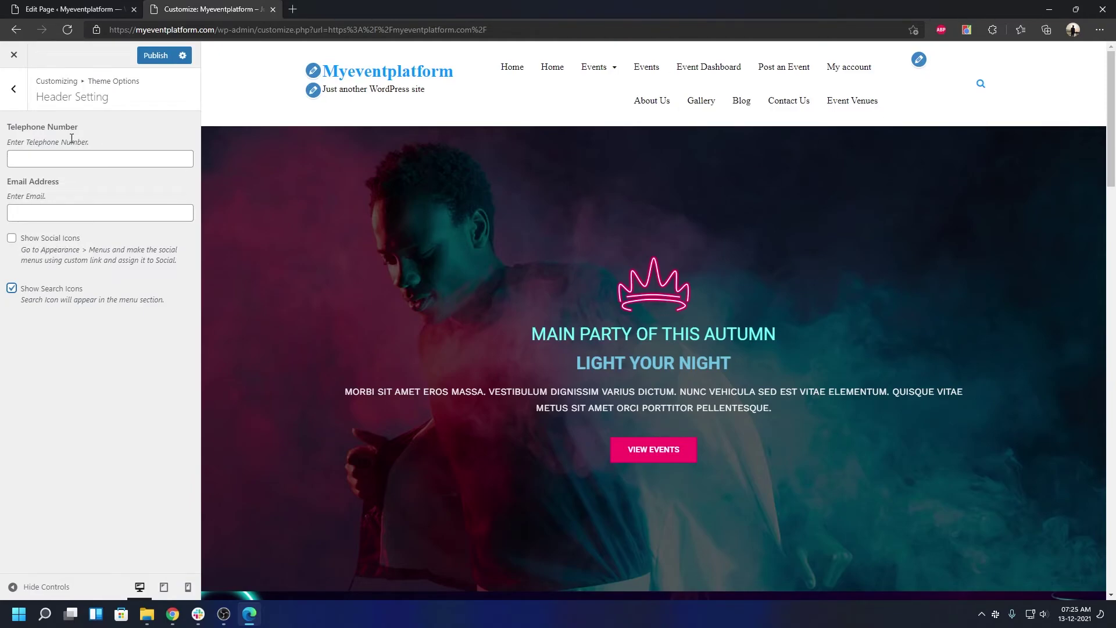
{"action": "left_click", "coordinate": [13, 89]}
Step: Try to close the customizer, then cancel the unsaved-changes warning to stay
{"action": "left_click", "coordinate": [8, 88]}
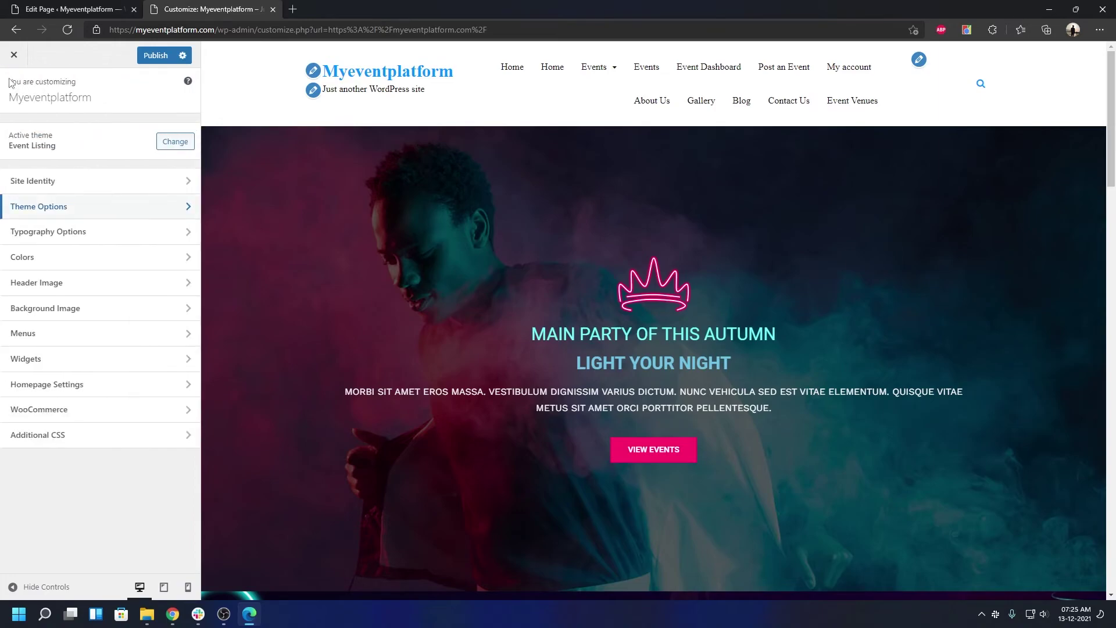
{"action": "left_click", "coordinate": [13, 67]}
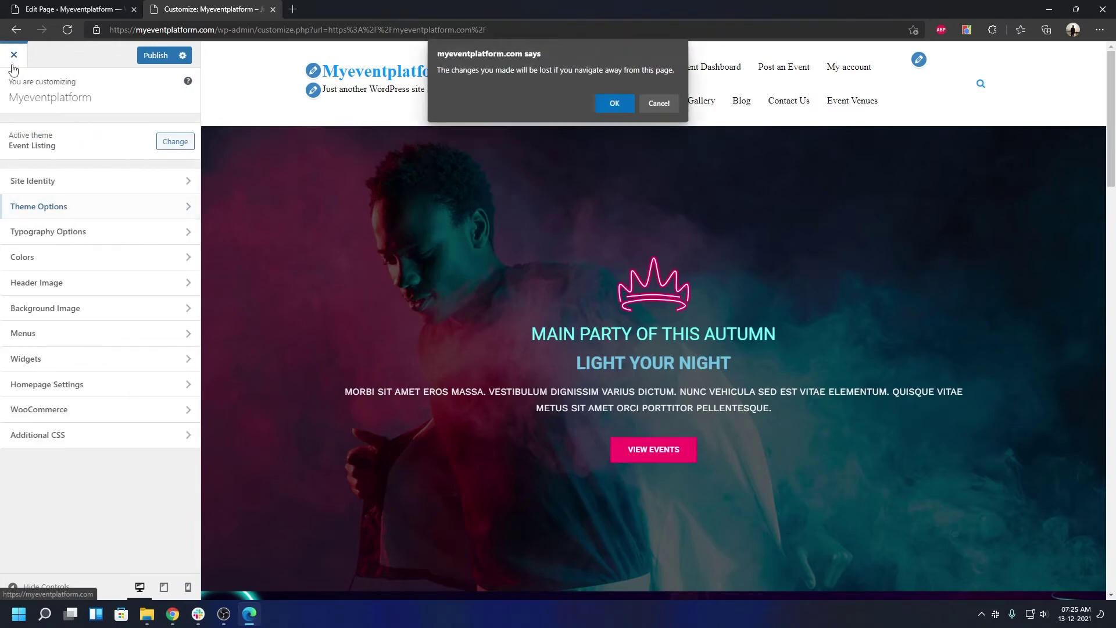
{"action": "left_click", "coordinate": [674, 106]}
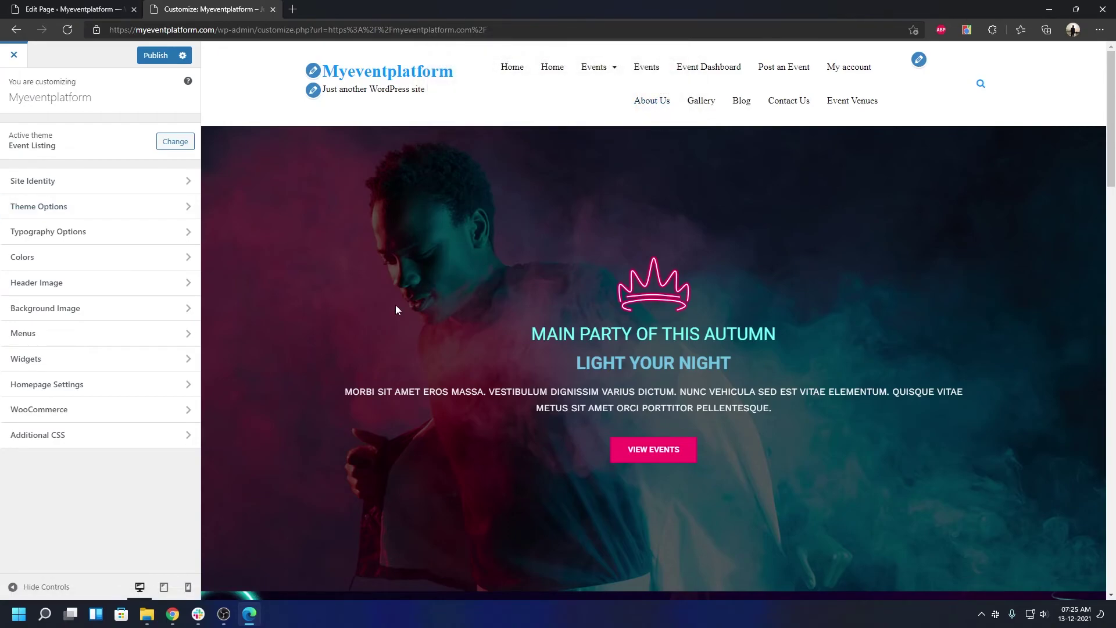
Step: Review the WooCommerce store settings, then exit the customizer without saving changes
{"action": "scroll", "coordinate": [469, 345], "scroll_direction": "down", "scroll_amount": 5}
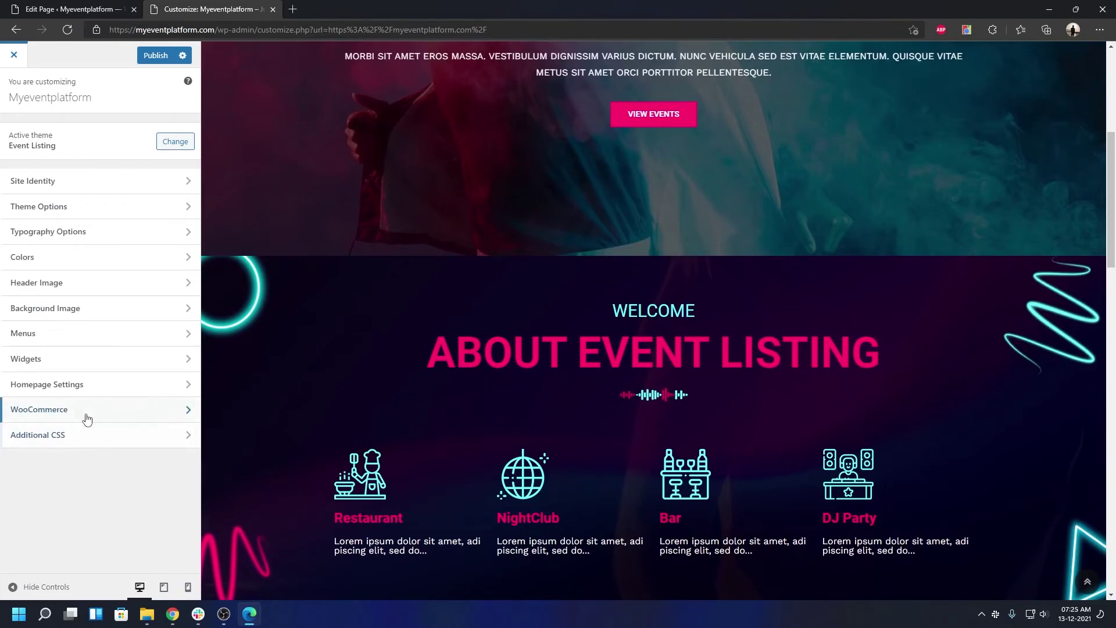
{"action": "left_click", "coordinate": [87, 414]}
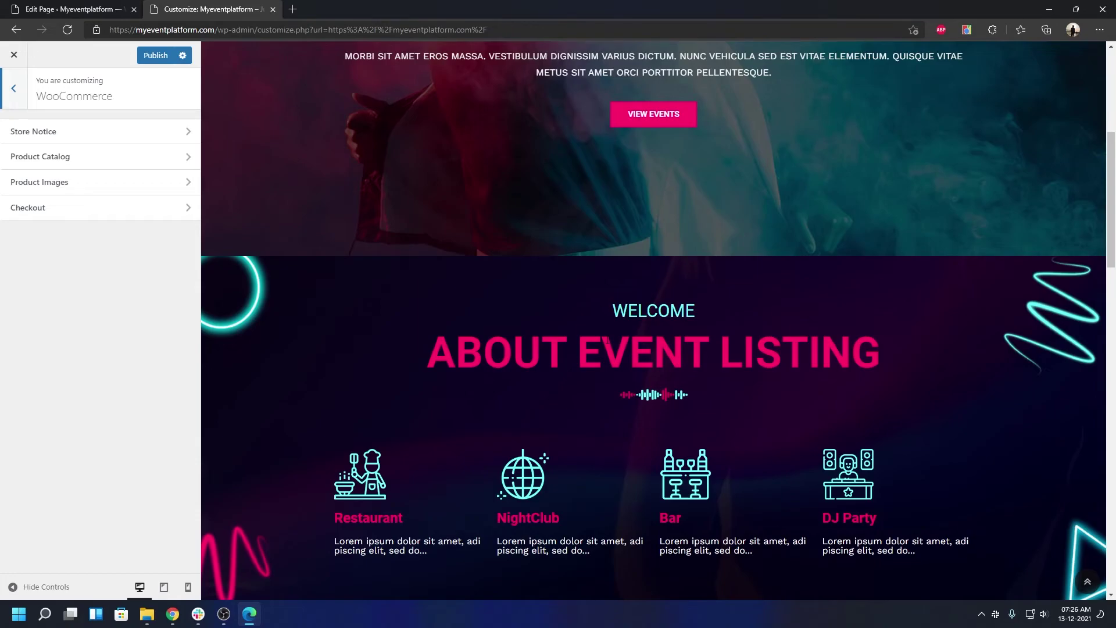
{"action": "left_click", "coordinate": [21, 101]}
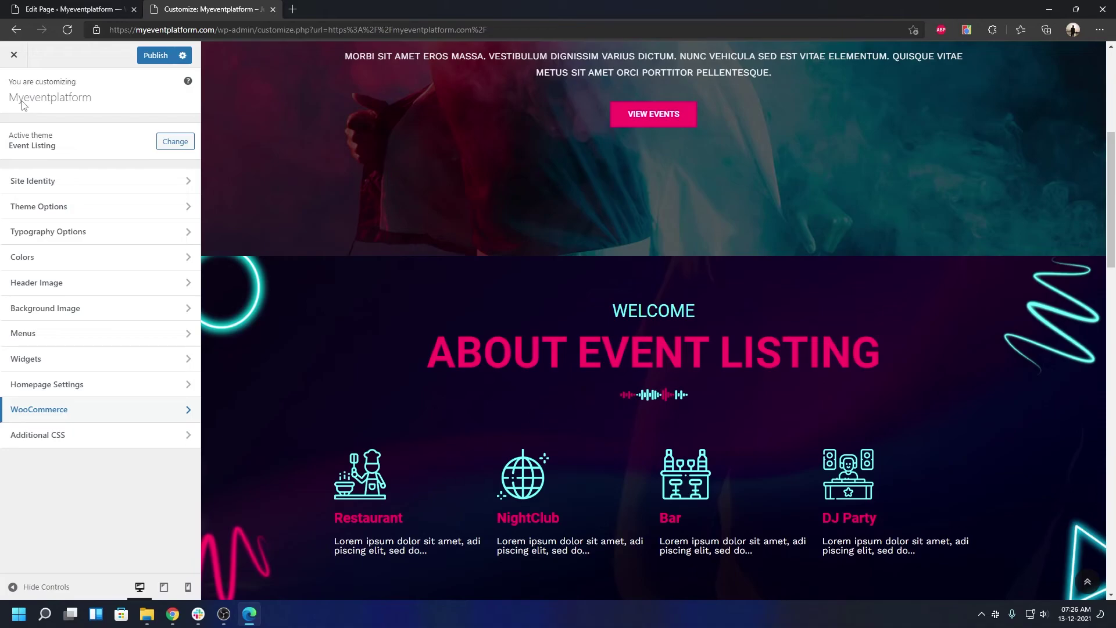
{"action": "left_click", "coordinate": [14, 54]}
{"action": "left_click", "coordinate": [604, 103]}
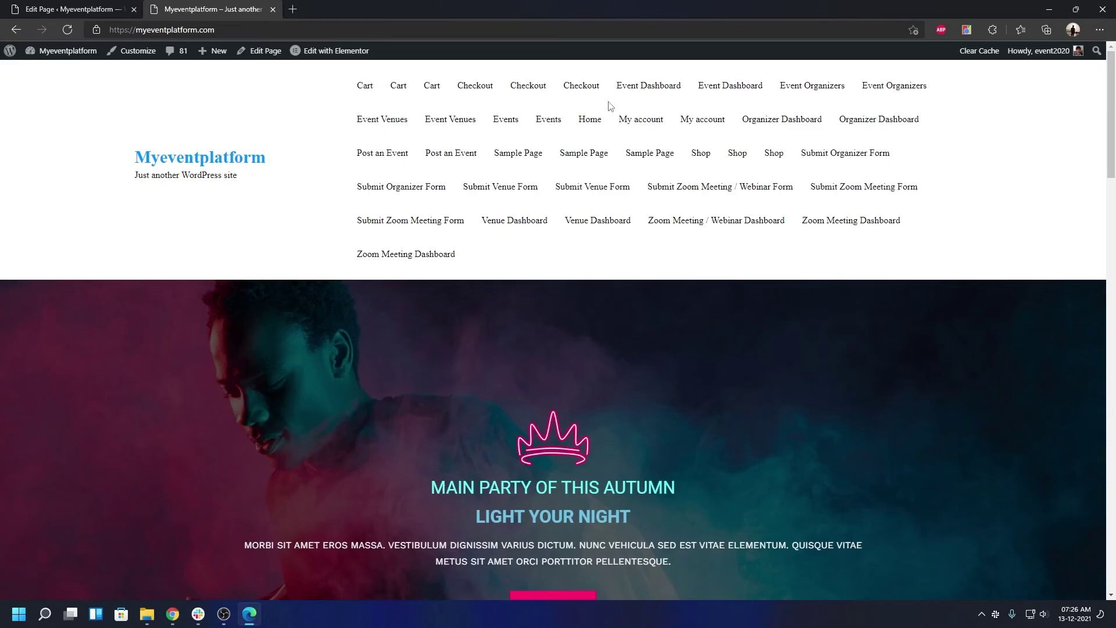
Step: Scroll the live homepage past About Event Listing and Upcoming Parties to What Peoples Say
{"action": "scroll", "coordinate": [633, 241], "scroll_direction": "down", "scroll_amount": 14}
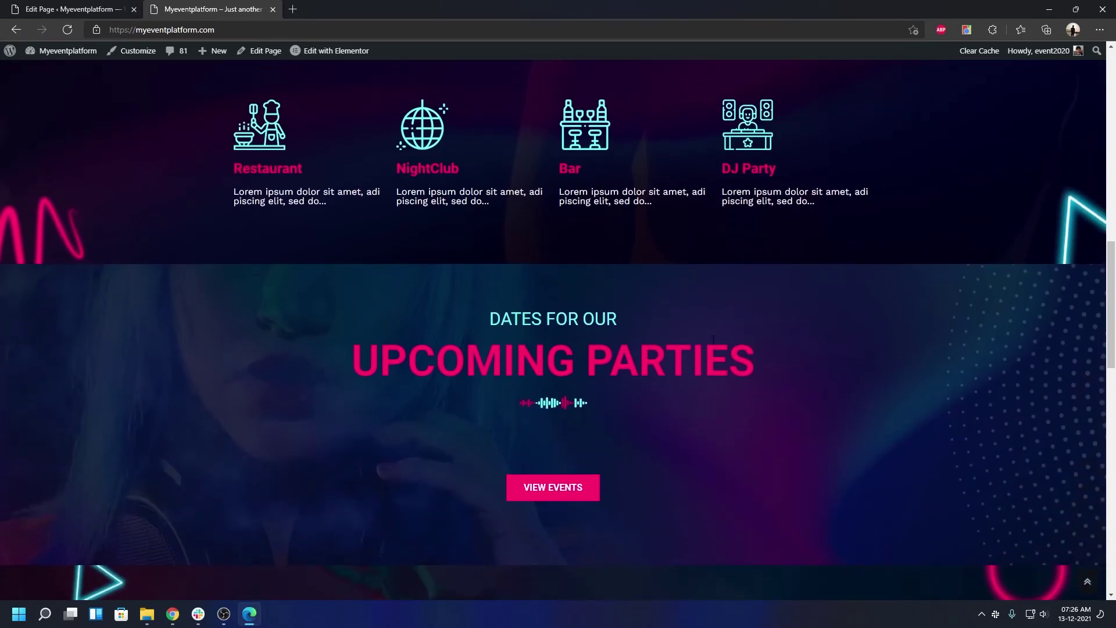
{"action": "scroll", "coordinate": [603, 342], "scroll_direction": "down", "scroll_amount": 5}
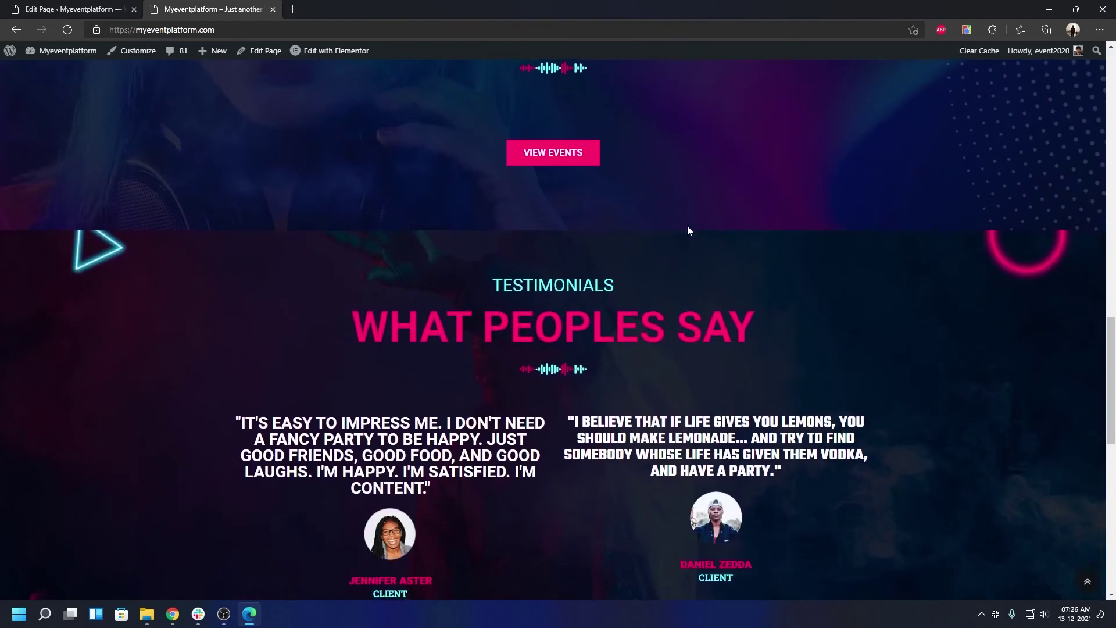